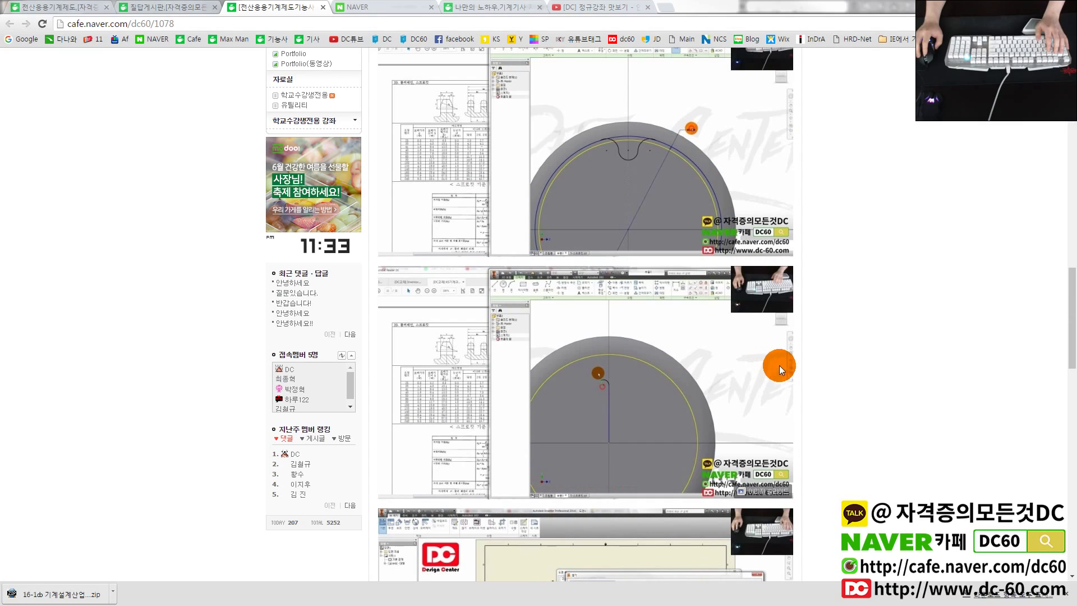
# Scroll the sprocket lecture post down past its videos to the reader comment.
pyautogui.scroll(2, 865, 322)
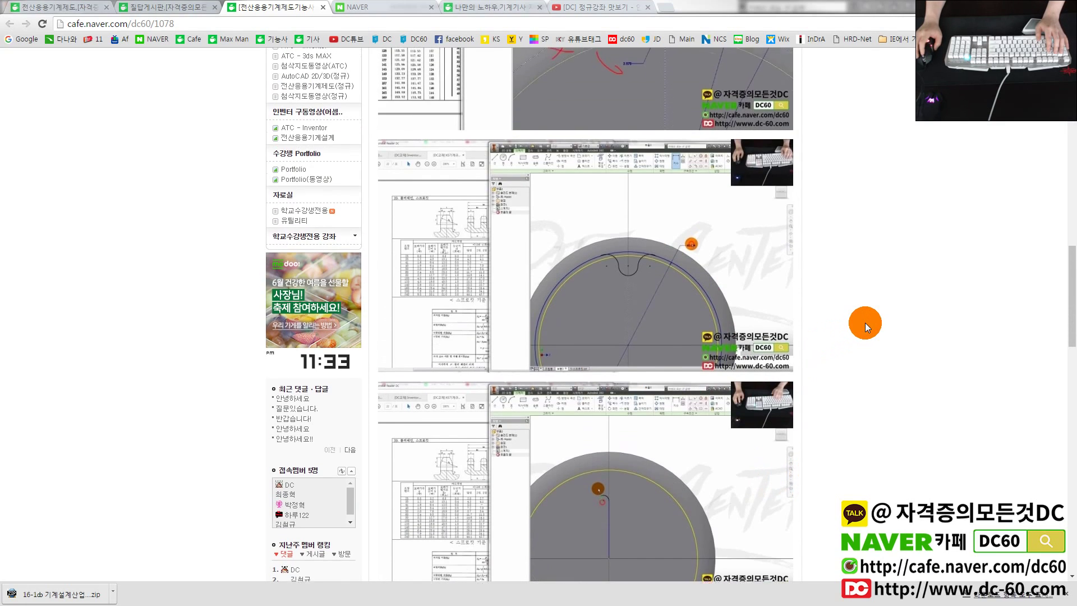
pyautogui.scroll(4, 864, 322)
pyautogui.scroll(3, 866, 321)
pyautogui.scroll(2, 866, 318)
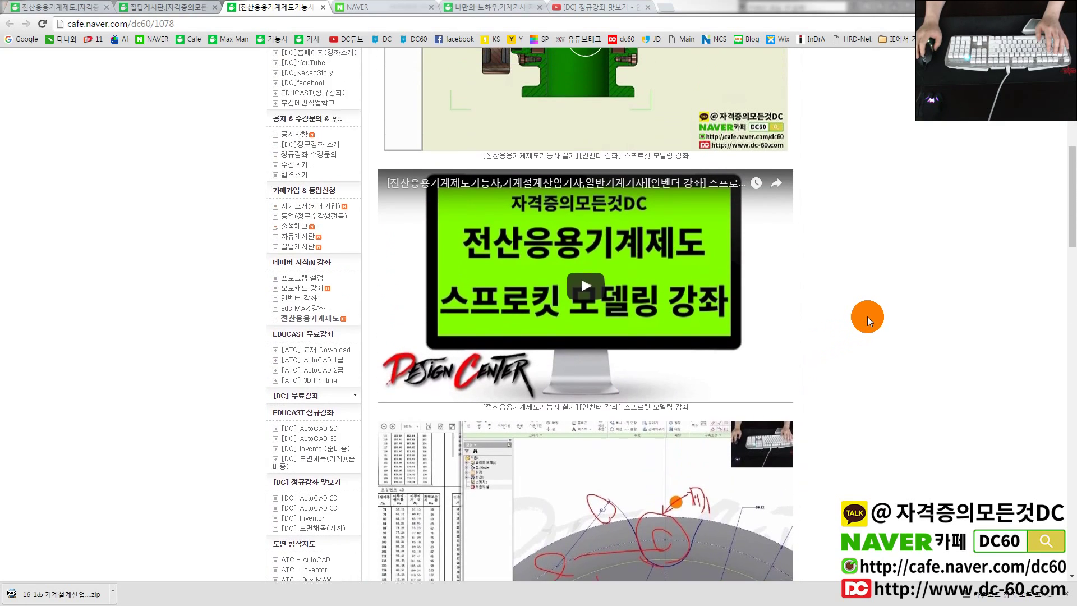
pyautogui.scroll(2, 867, 317)
pyautogui.scroll(1, 841, 321)
pyautogui.scroll(2, 826, 324)
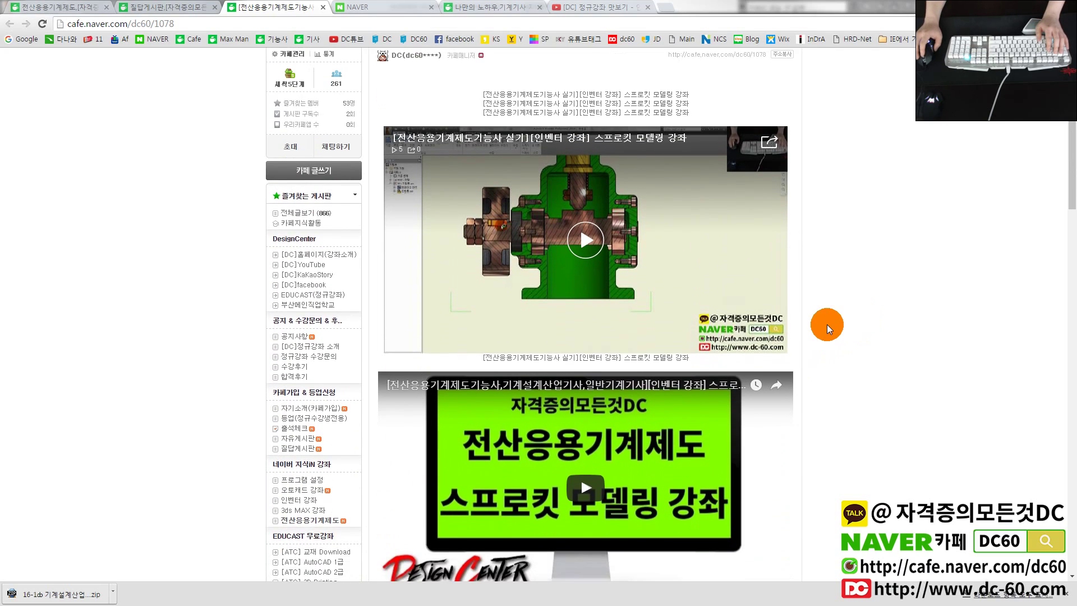
pyautogui.scroll(1, 826, 324)
pyautogui.scroll(-1, 827, 324)
pyautogui.scroll(-1, 826, 324)
pyautogui.scroll(-2, 826, 324)
pyautogui.scroll(-2, 826, 324)
pyautogui.scroll(-3, 826, 324)
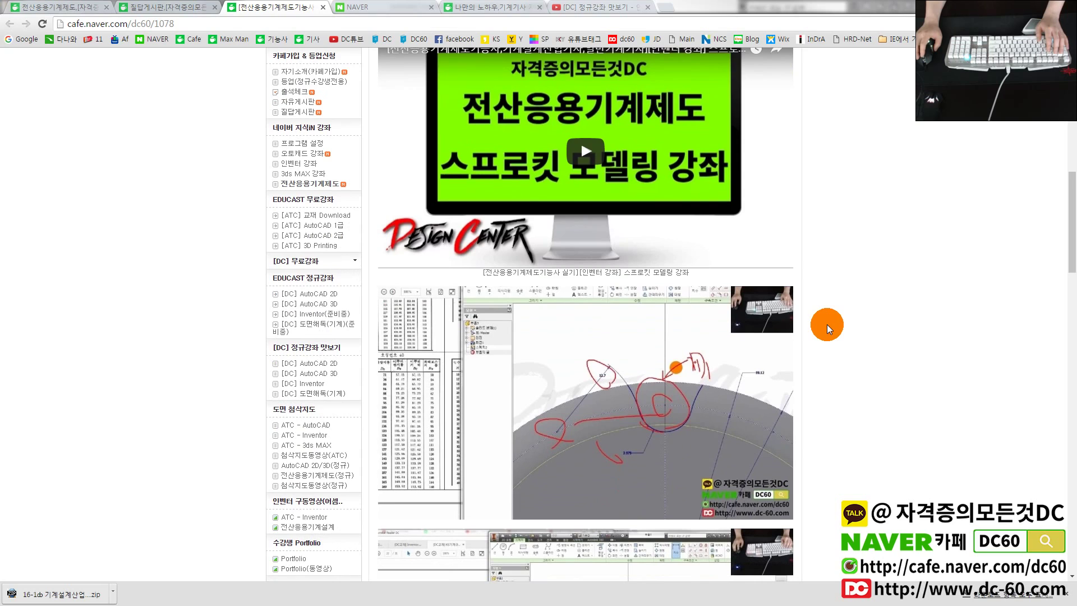
pyautogui.scroll(-2, 826, 324)
pyautogui.scroll(2, 826, 324)
pyautogui.scroll(-3, 827, 324)
pyautogui.scroll(-1, 826, 325)
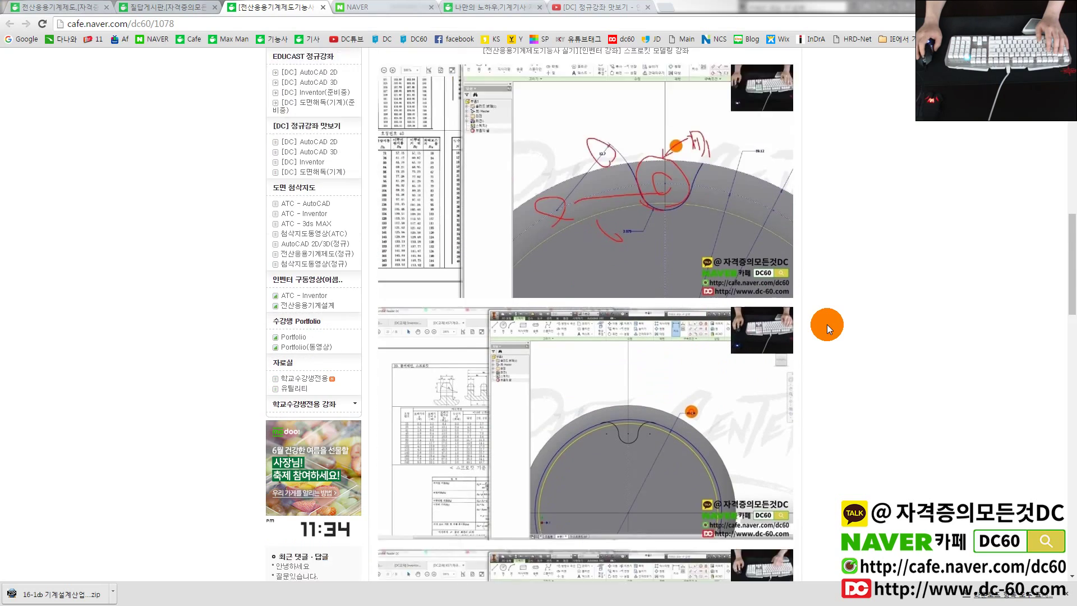
pyautogui.scroll(-2, 826, 325)
pyautogui.scroll(-1, 826, 324)
pyautogui.scroll(-4, 826, 322)
pyautogui.scroll(-3, 827, 322)
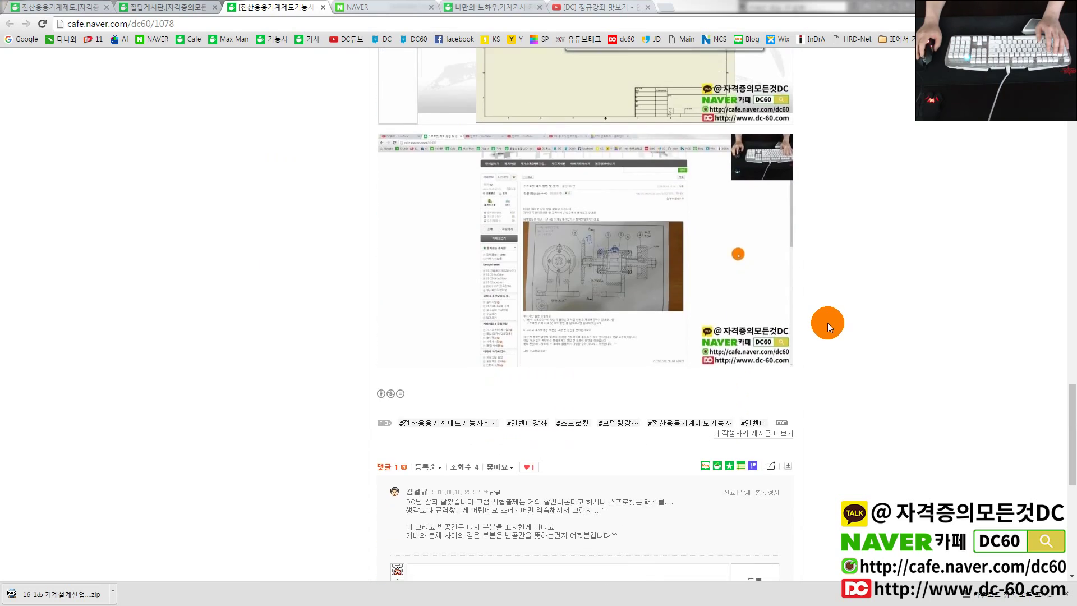
pyautogui.scroll(-2, 796, 324)
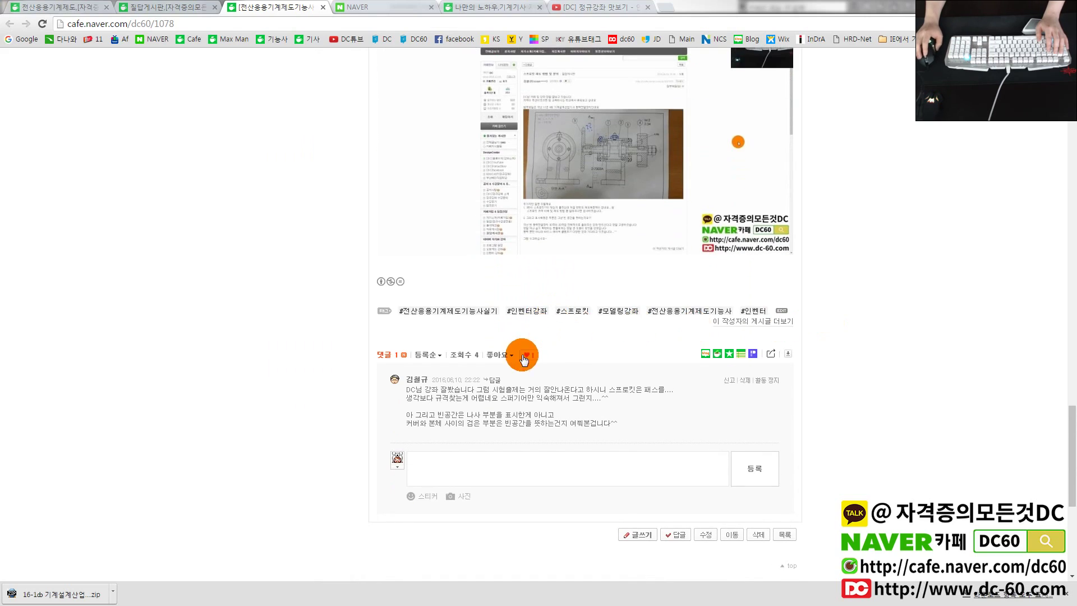
# Mark up the reader comment with red ZoomIt underlines and circles.
pyautogui.hotkey('ctrl', '1')
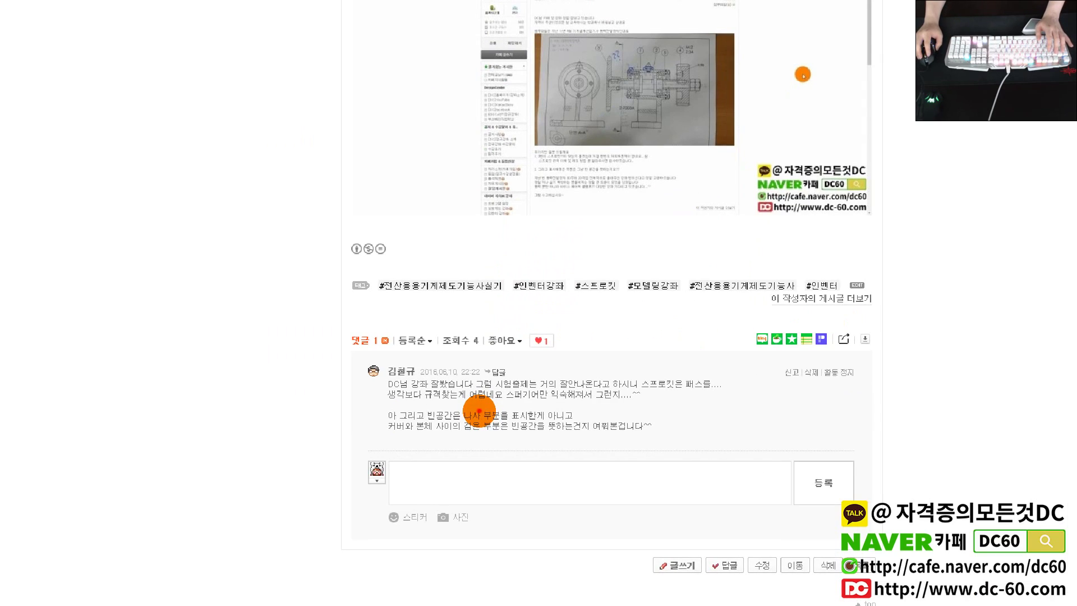
pyautogui.moveTo(377, 409)
pyautogui.mouseDown()
pyautogui.moveTo(565, 423)
pyautogui.moveTo(398, 456)
pyautogui.moveTo(636, 421)
pyautogui.mouseUp()
pyautogui.moveTo(371, 437); pyautogui.dragTo(592, 434)
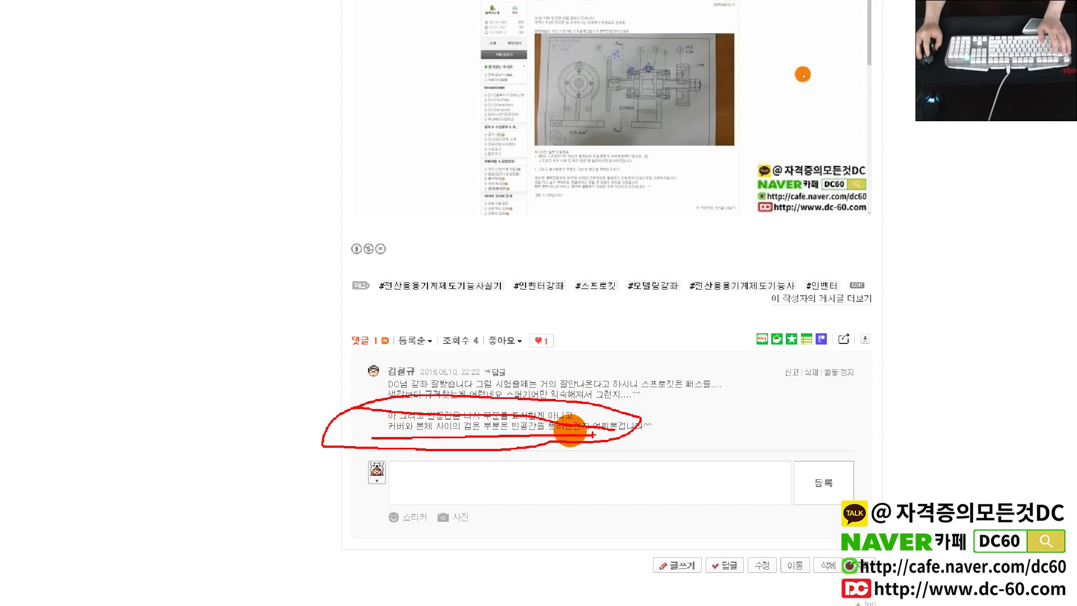
pyautogui.press('Escape')
# Return to the top of the post with the cafe board menu visible.
pyautogui.scroll(2, 611, 385)
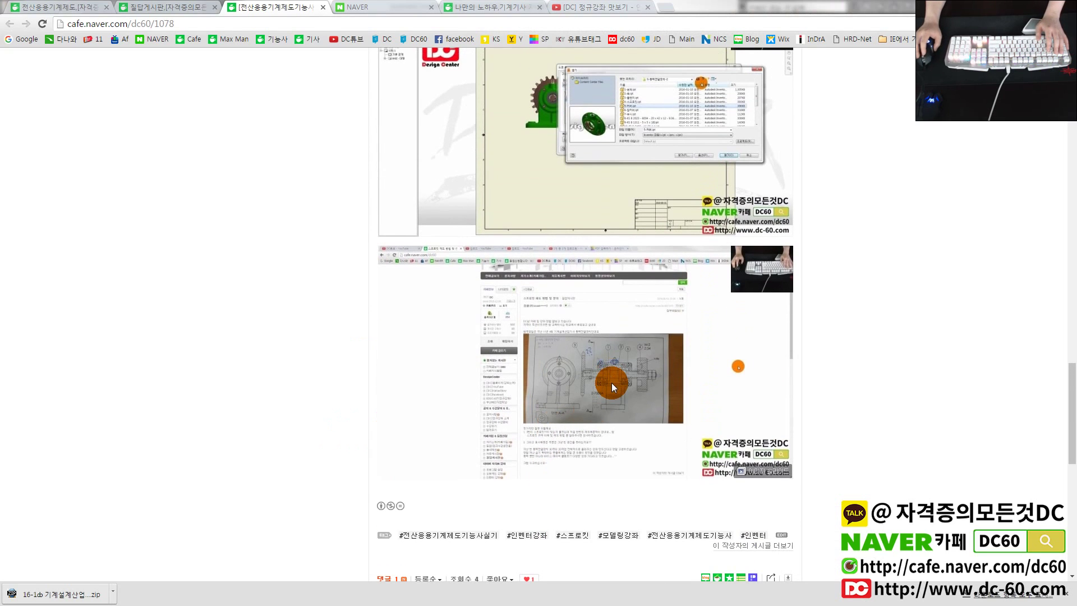
pyautogui.scroll(2, 880, 358)
pyautogui.moveTo(1067, 364); pyautogui.dragTo(1043, 171)
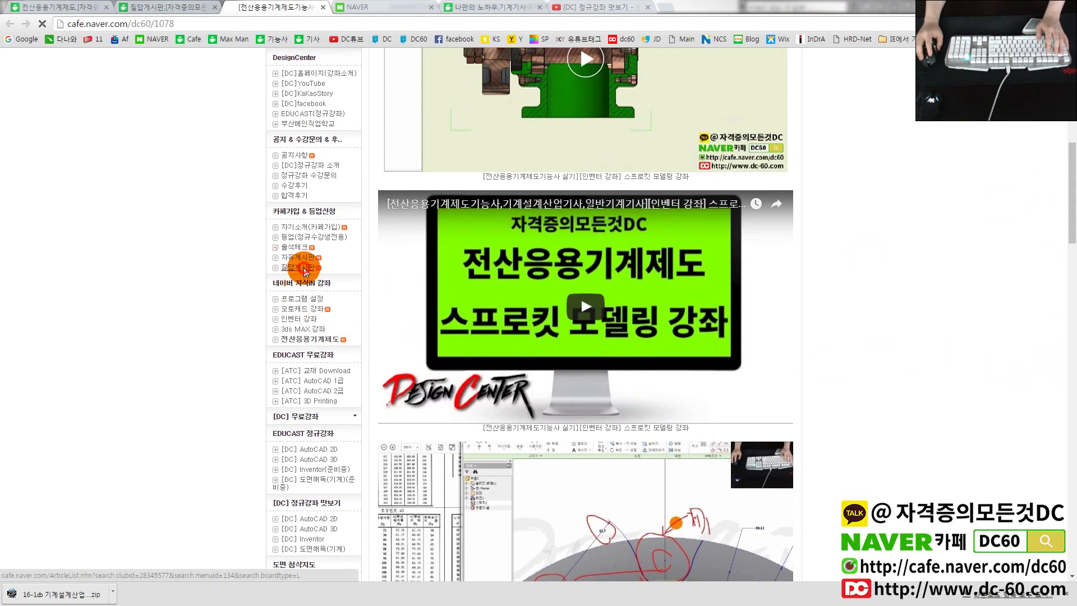
# Open the post 스프로킷 제도 방법 및 문의 from the 질답게시판 board.
pyautogui.click(300, 267)
pyautogui.scroll(-1, 351, 315)
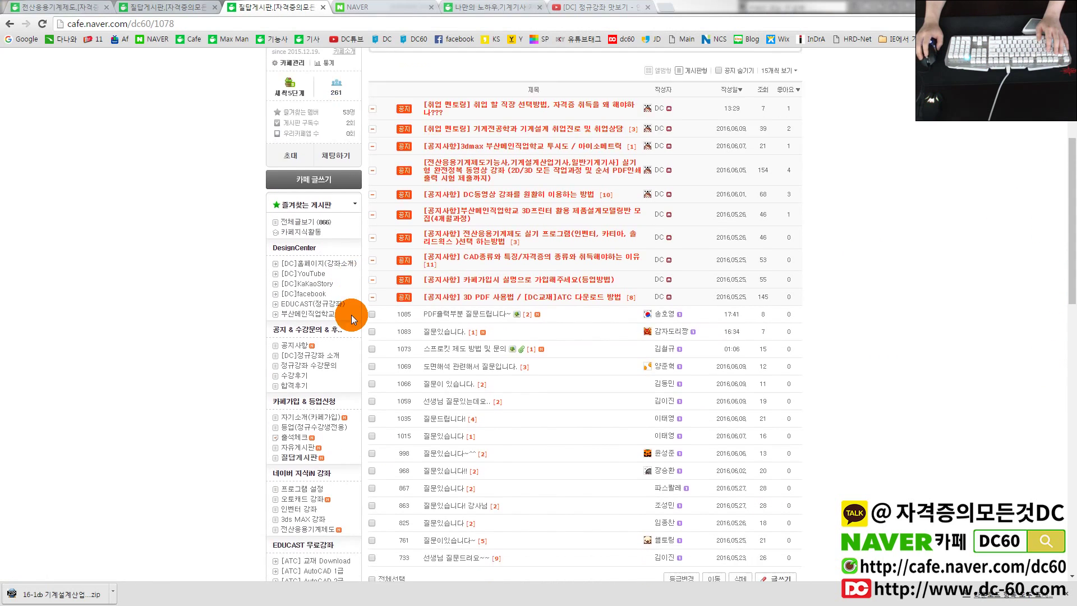
pyautogui.click(489, 329)
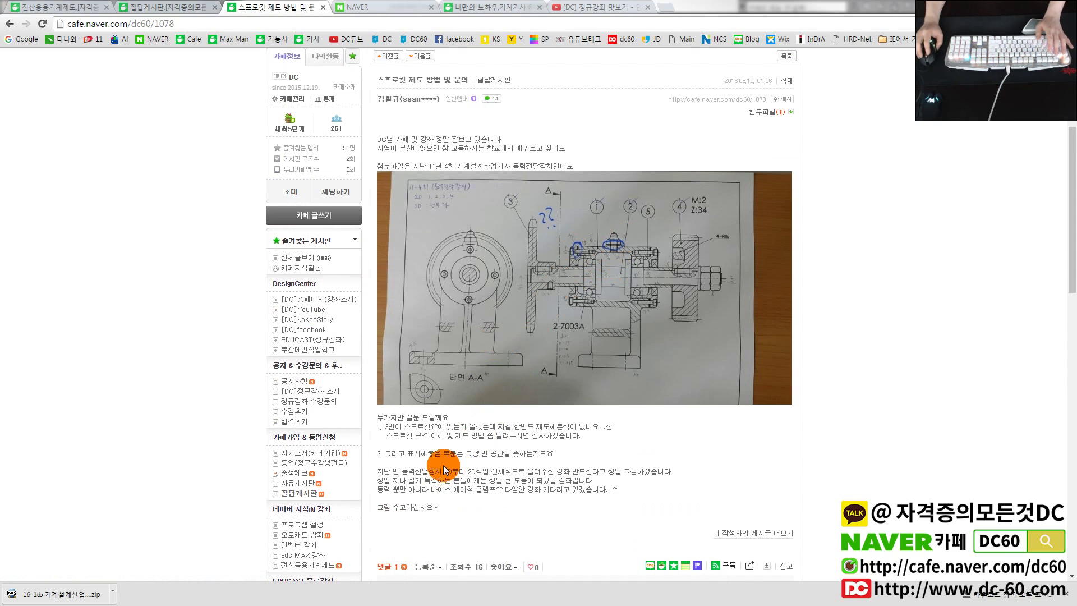
# Underline the post's second question in red, then magnify the drawing's bearing area.
pyautogui.keyDown('ctrl'); pyautogui.scroll(2, 452, 458); pyautogui.keyUp('ctrl')
pyautogui.moveTo(368, 467); pyautogui.dragTo(524, 460)
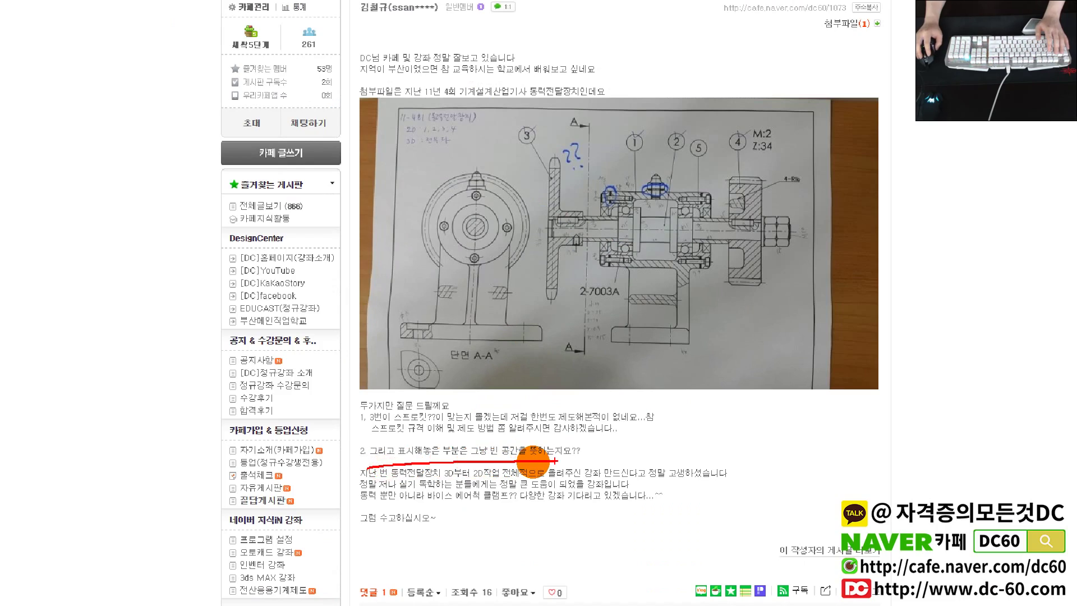
pyautogui.press('Escape')
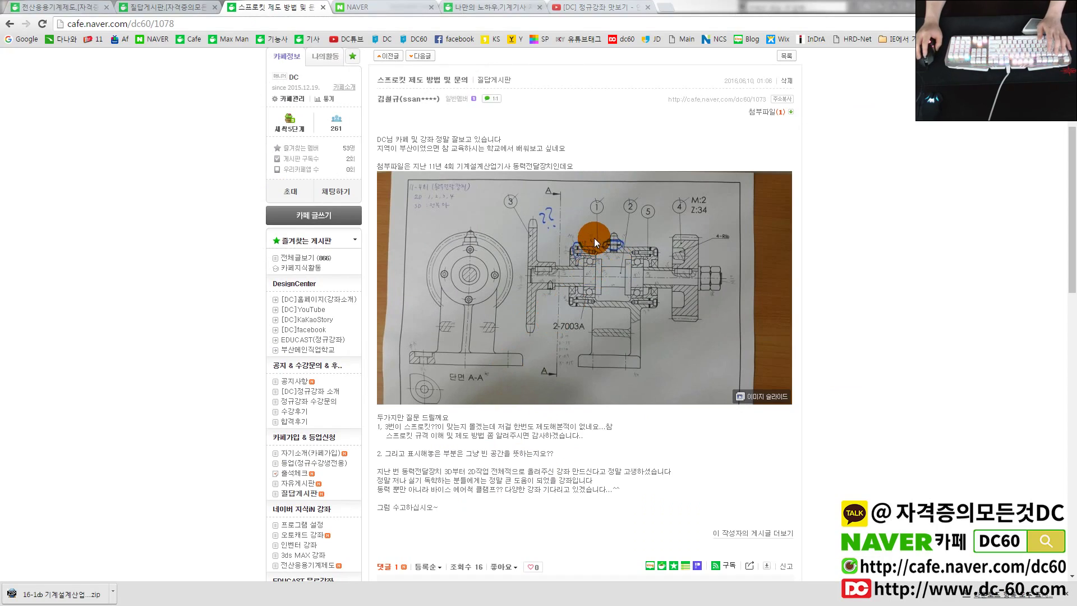
pyautogui.hotkey('ctrl', '1')
pyautogui.scroll(2, 593, 238)
pyautogui.scroll(1, 594, 238)
pyautogui.scroll(2, 594, 237)
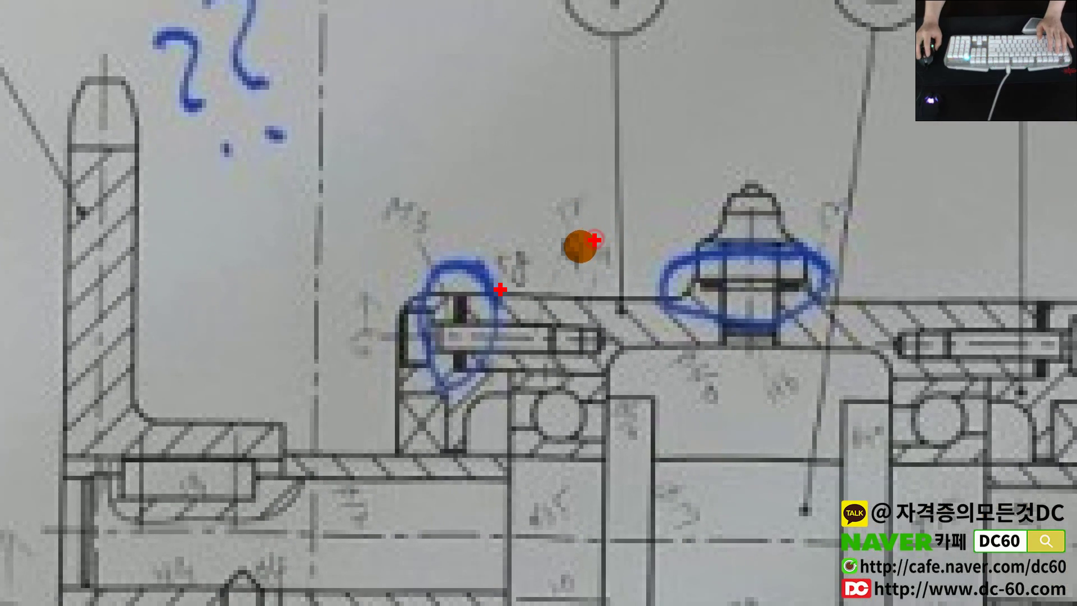
pyautogui.moveTo(418, 352); pyautogui.dragTo(447, 352)
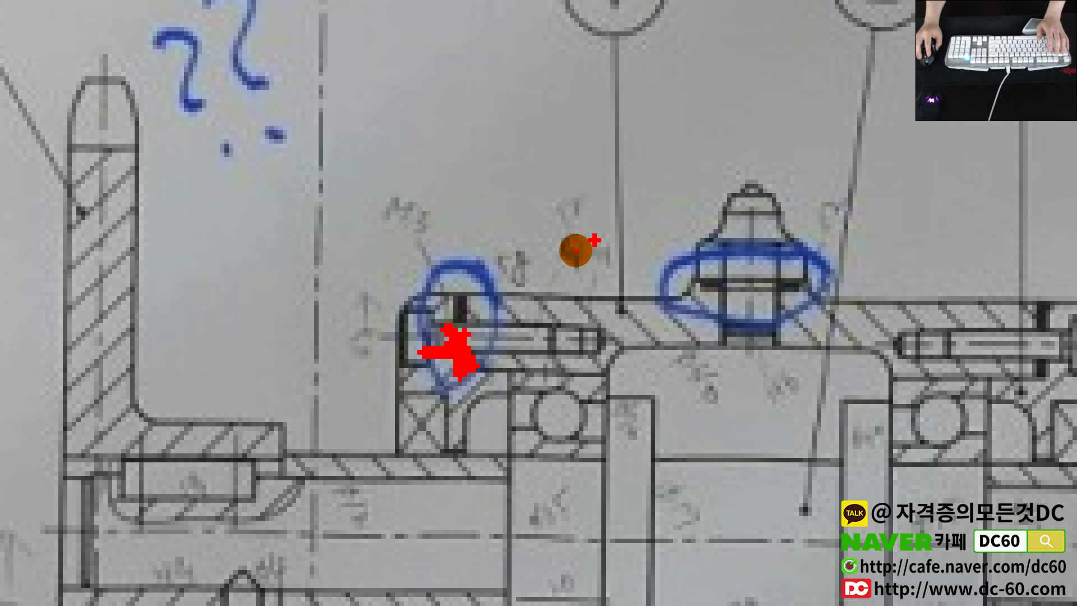
pyautogui.press('Escape')
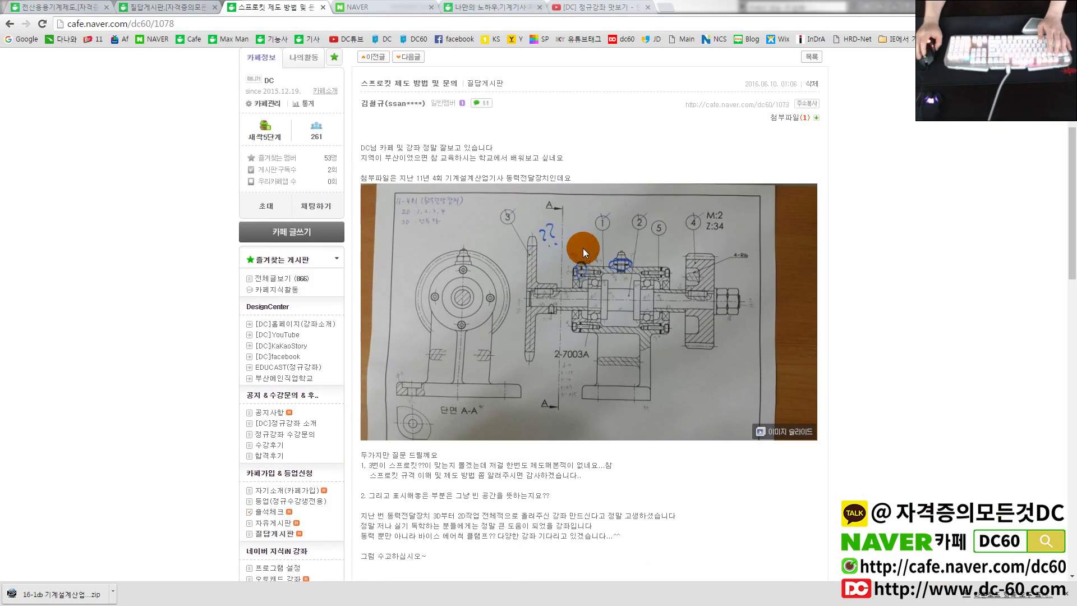
pyautogui.hotkey('ctrl', '1')
pyautogui.scroll(2, 583, 248)
pyautogui.scroll(1, 583, 247)
pyautogui.moveTo(533, 54)
pyautogui.mouseDown()
pyautogui.moveTo(642, 348)
pyautogui.moveTo(538, 56)
pyautogui.mouseUp()
pyautogui.press('Escape')
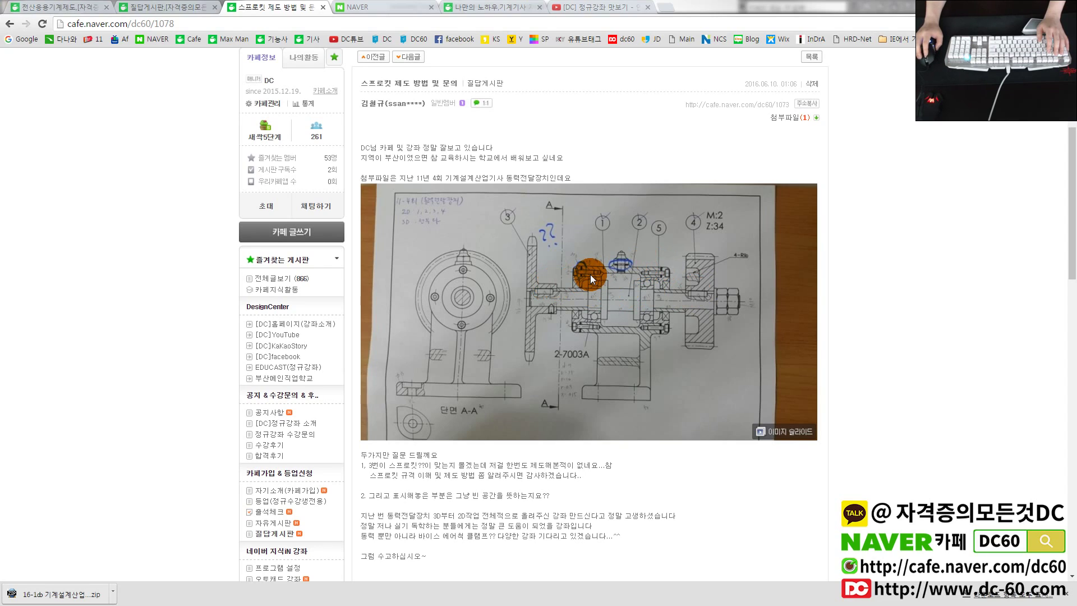
pyautogui.hotkey('ctrl', '1')
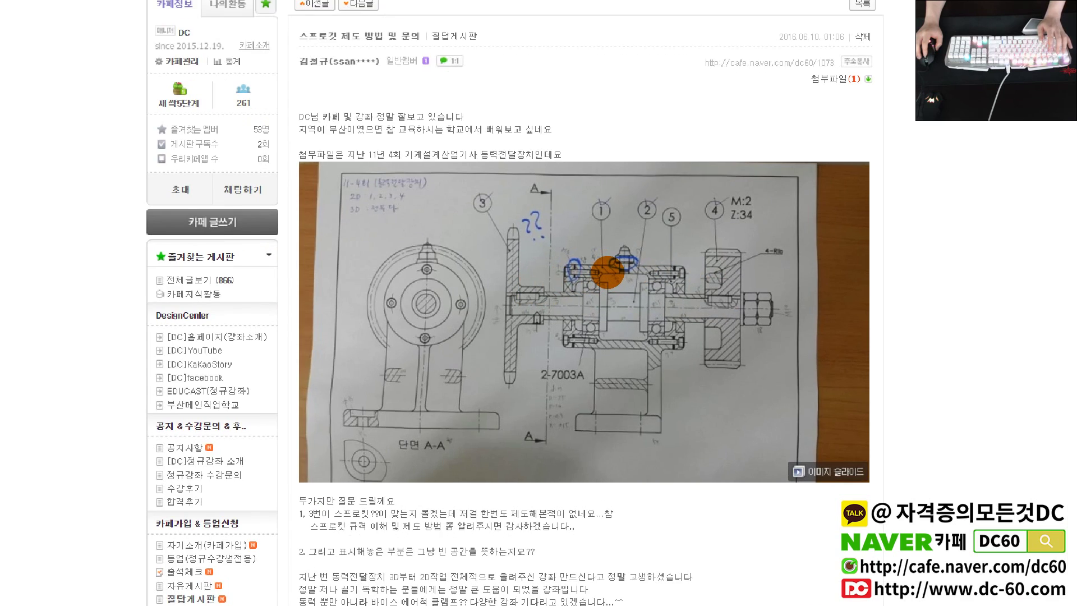
pyautogui.scroll(1, 604, 271)
pyautogui.scroll(1, 607, 273)
pyautogui.scroll(1, 608, 273)
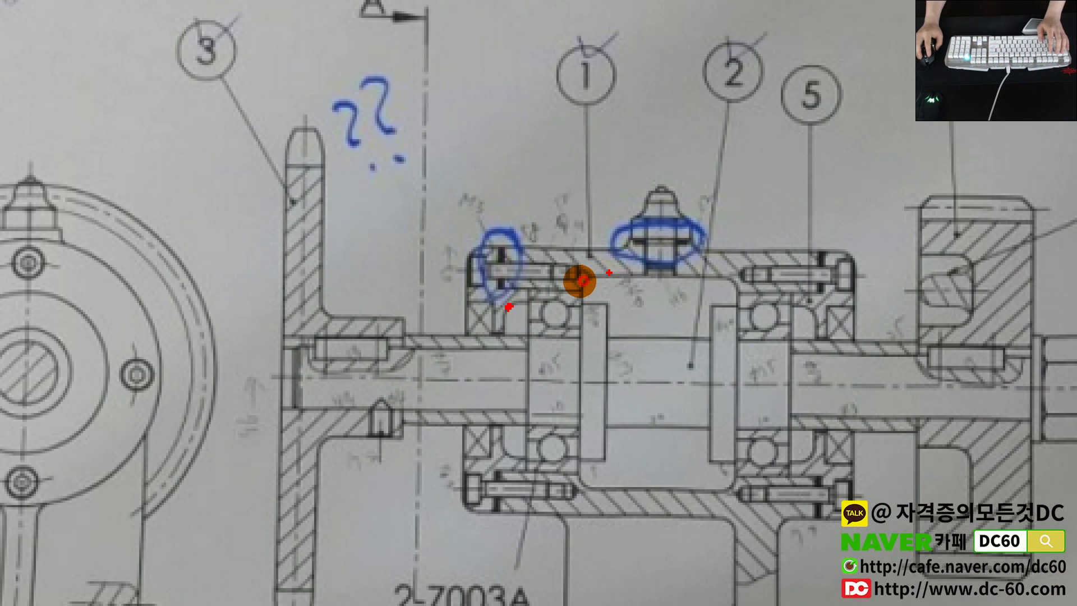
pyautogui.moveTo(476, 287); pyautogui.dragTo(511, 306)
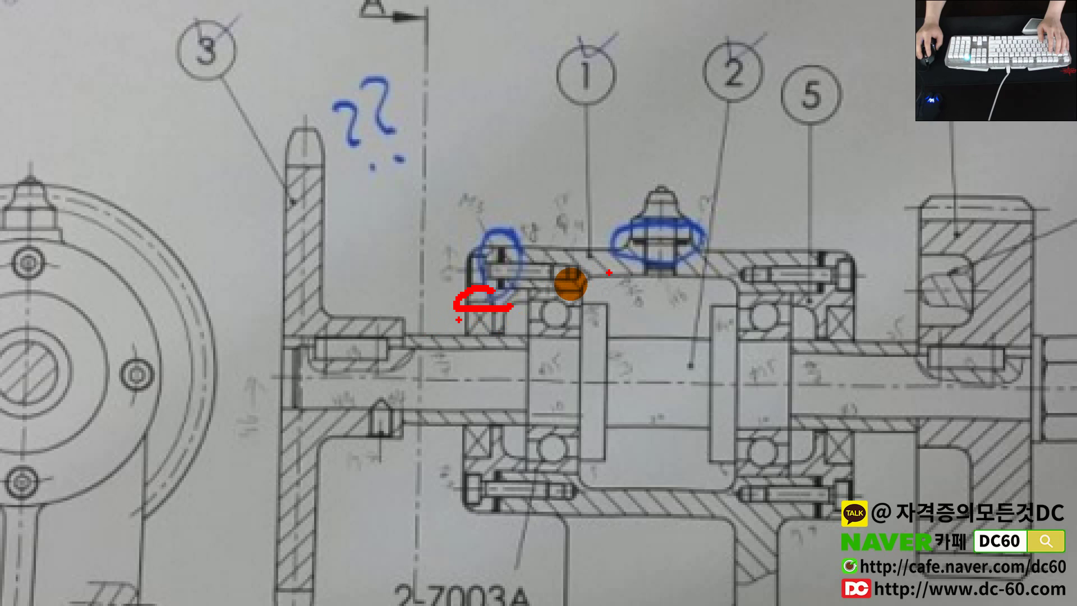
pyautogui.moveTo(471, 291)
pyautogui.mouseDown()
pyautogui.moveTo(521, 216)
pyautogui.moveTo(524, 283)
pyautogui.mouseUp()
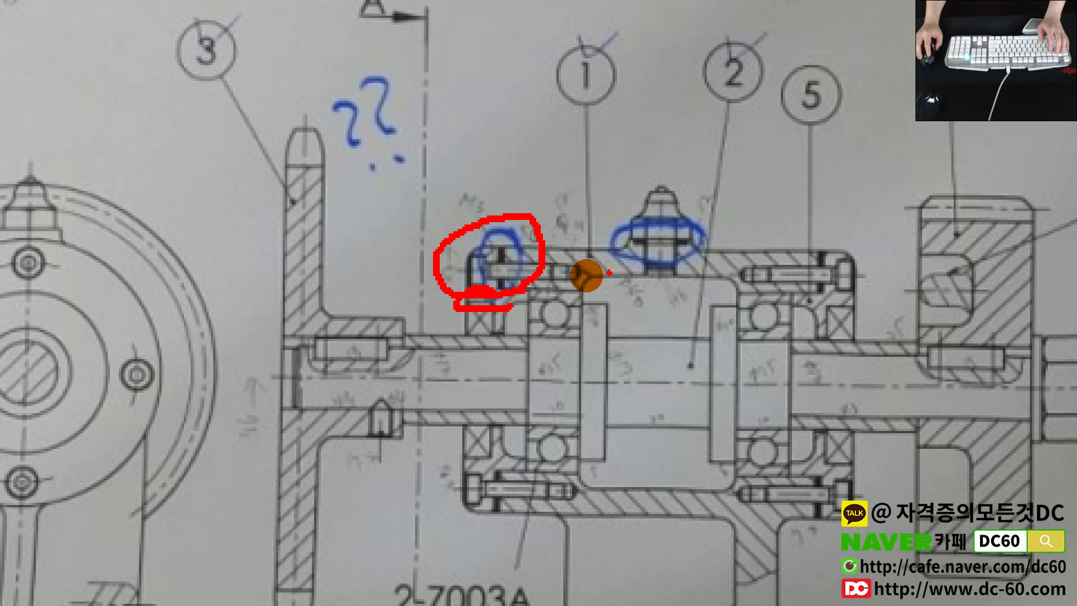
pyautogui.moveTo(593, 224)
pyautogui.mouseDown()
pyautogui.moveTo(561, 263)
pyautogui.moveTo(594, 255)
pyautogui.mouseUp()
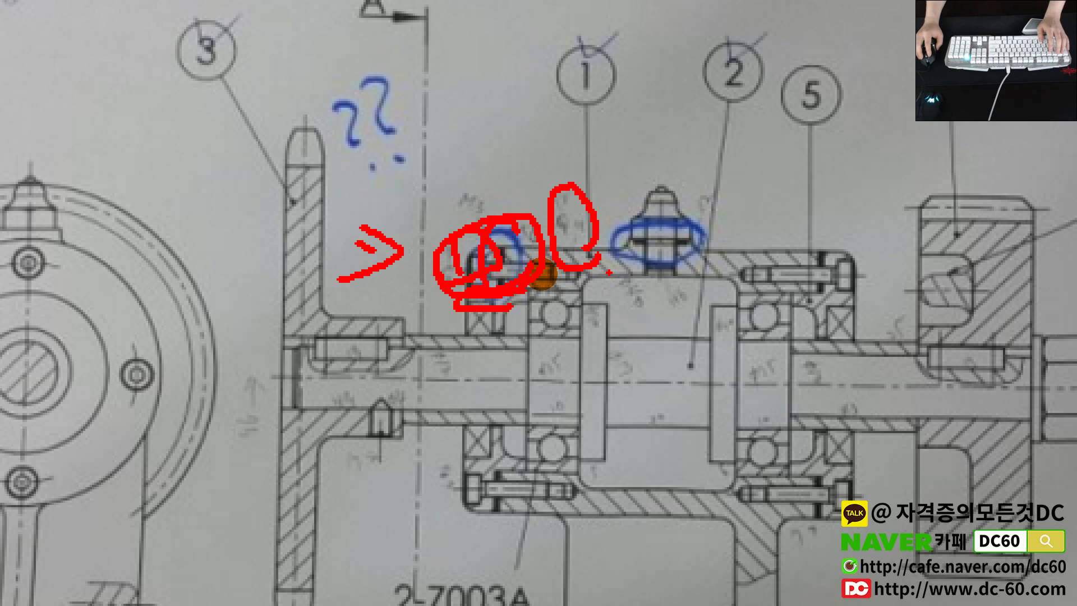
pyautogui.press('Escape')
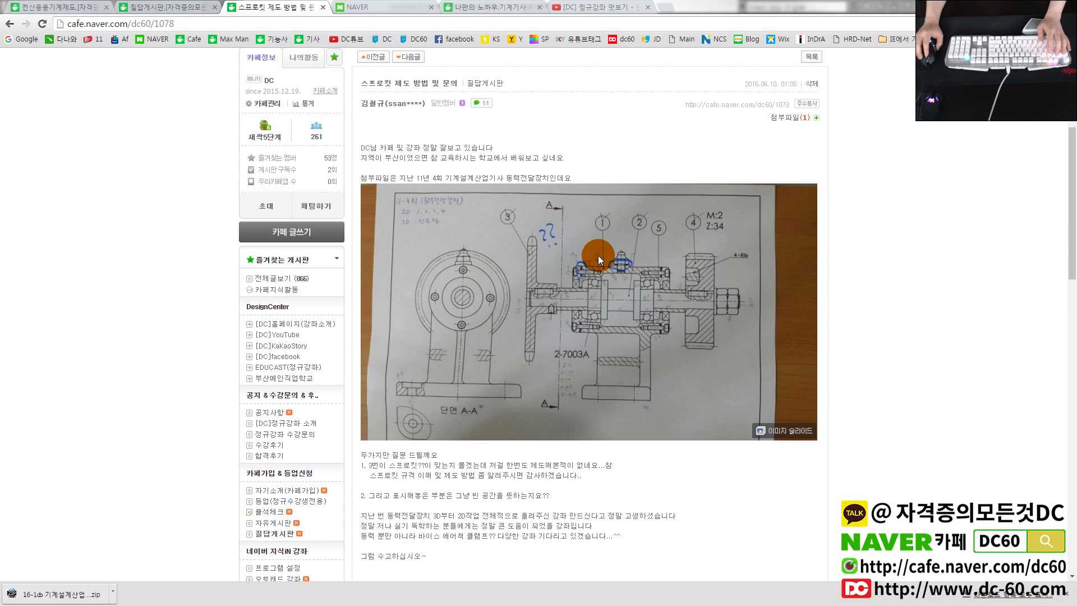
pyautogui.hotkey('ctrl', '1')
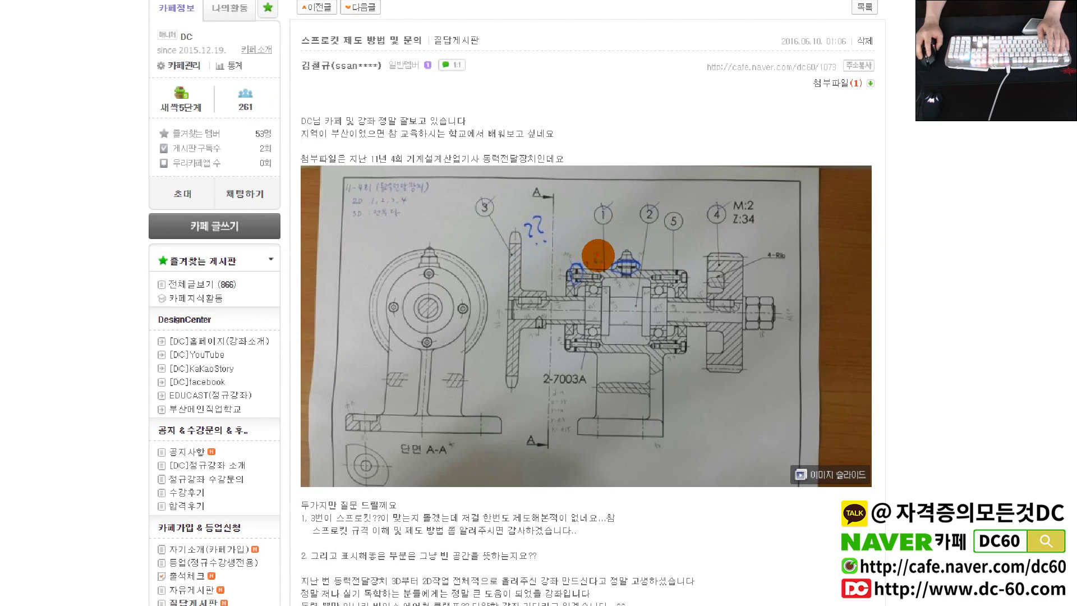
pyautogui.moveTo(602, 260); pyautogui.dragTo(585, 275)
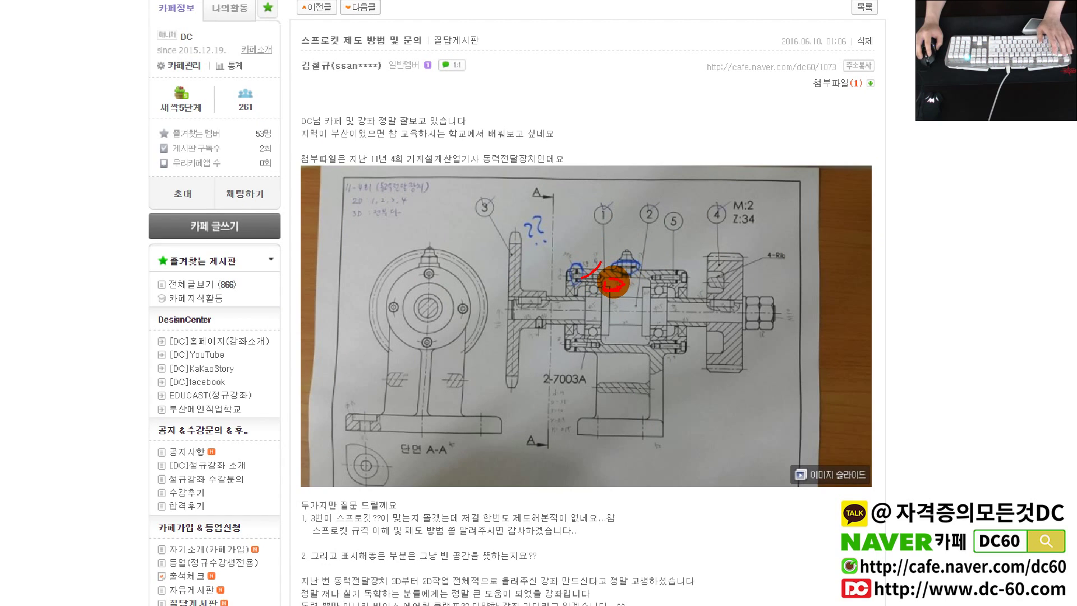
pyautogui.press('Escape')
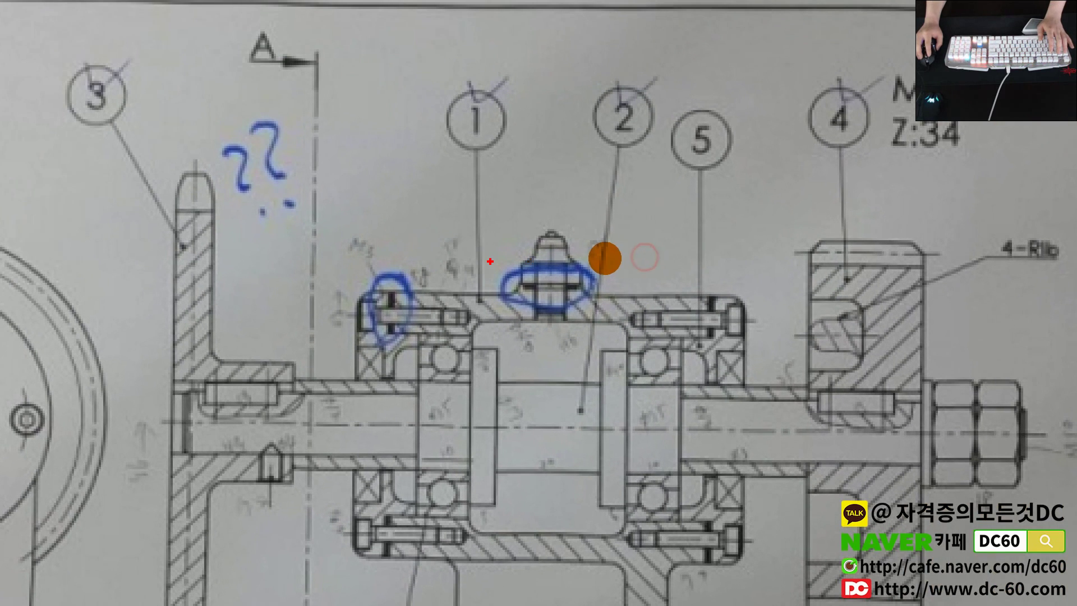
pyautogui.moveTo(418, 220); pyautogui.dragTo(437, 269)
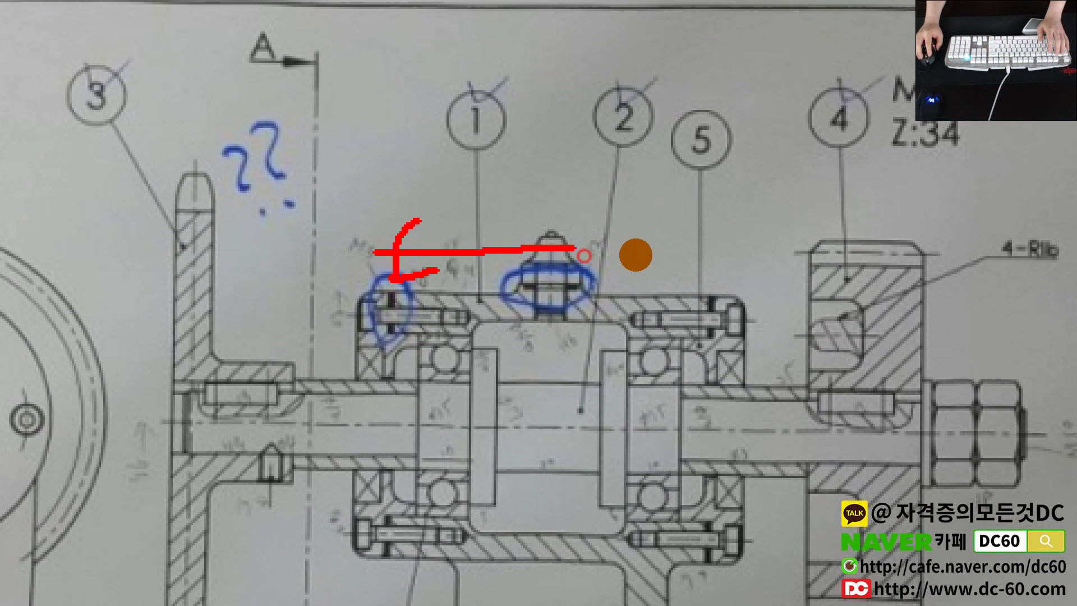
pyautogui.moveTo(374, 253); pyautogui.dragTo(695, 289)
pyautogui.moveTo(564, 186); pyautogui.dragTo(633, 247)
pyautogui.moveTo(652, 192); pyautogui.dragTo(709, 333)
pyautogui.moveTo(494, 112)
pyautogui.mouseDown()
pyautogui.moveTo(513, 185)
pyautogui.moveTo(533, 190)
pyautogui.mouseUp()
pyautogui.moveTo(600, 96); pyautogui.dragTo(673, 96)
pyautogui.moveTo(679, 23); pyautogui.dragTo(681, 197)
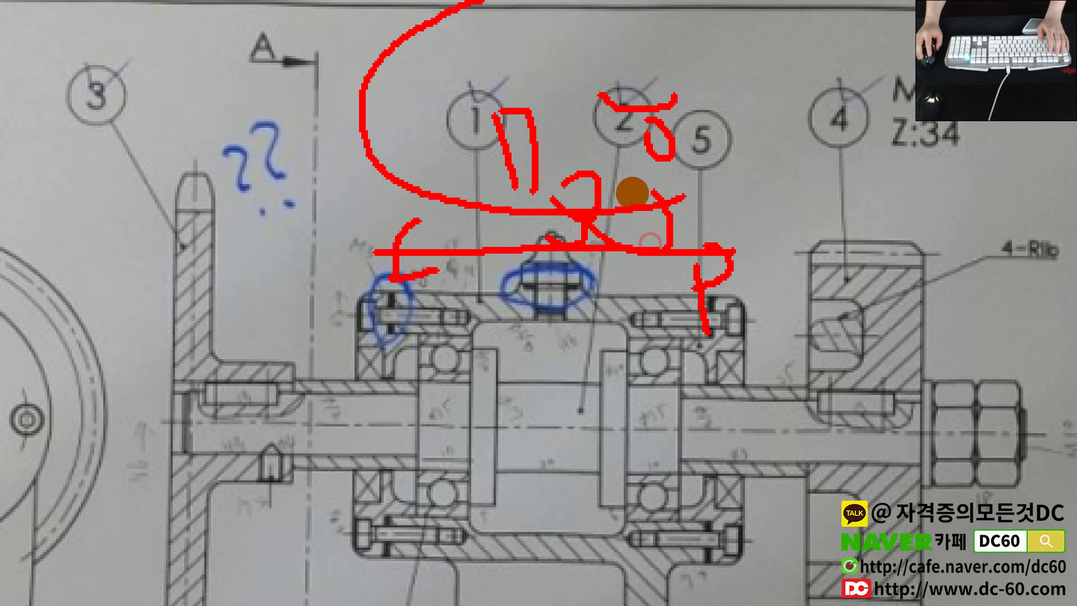
pyautogui.moveTo(665, 270); pyautogui.dragTo(704, 247)
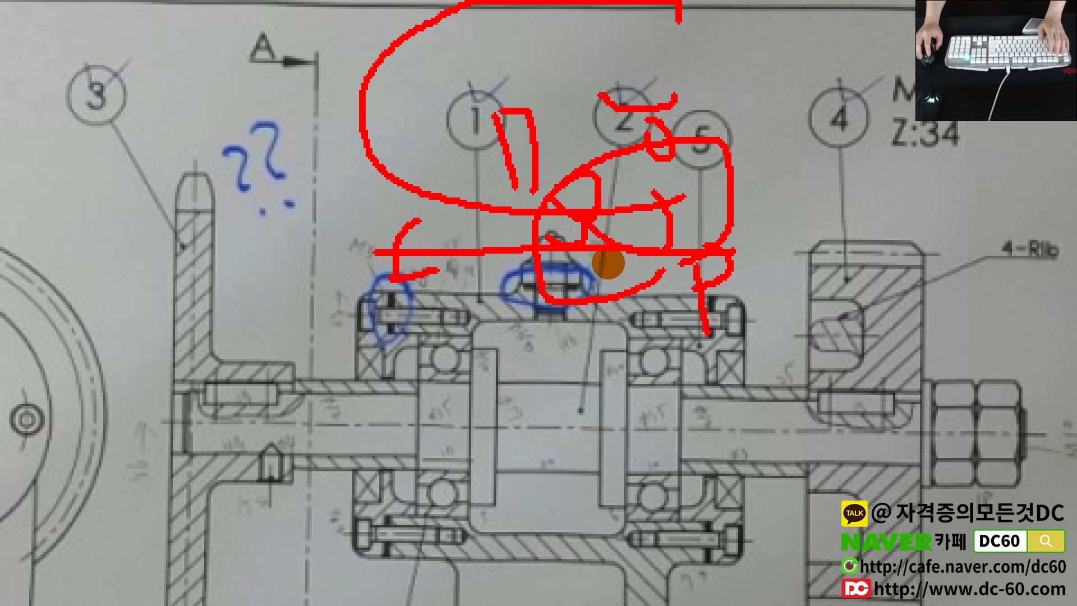
pyautogui.moveTo(538, 51); pyautogui.dragTo(673, 71)
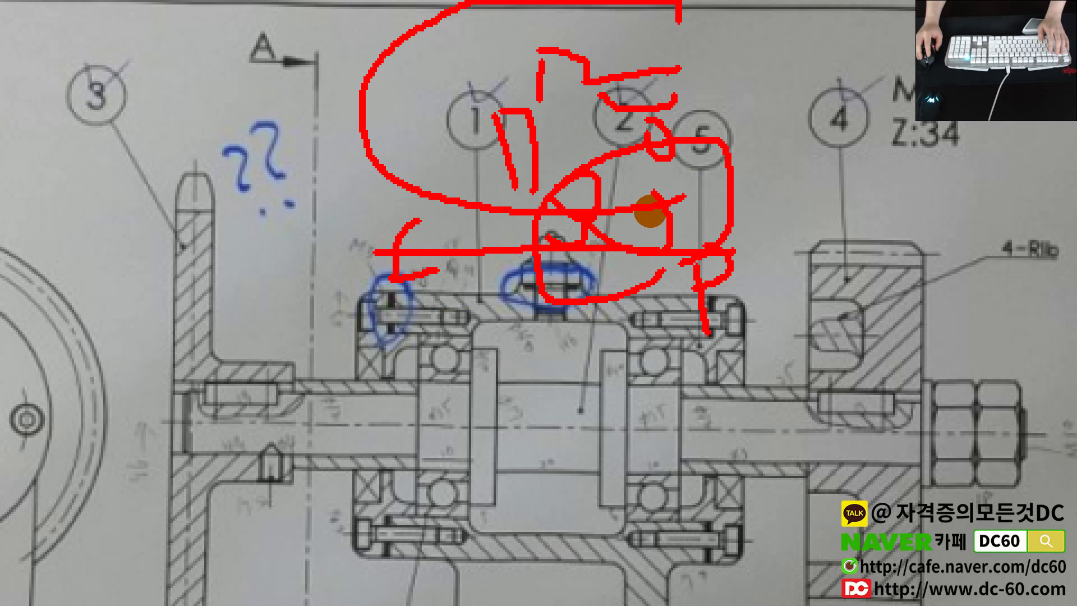
pyautogui.moveTo(459, 5)
pyautogui.mouseDown()
pyautogui.moveTo(691, 194)
pyautogui.moveTo(690, 5)
pyautogui.mouseUp()
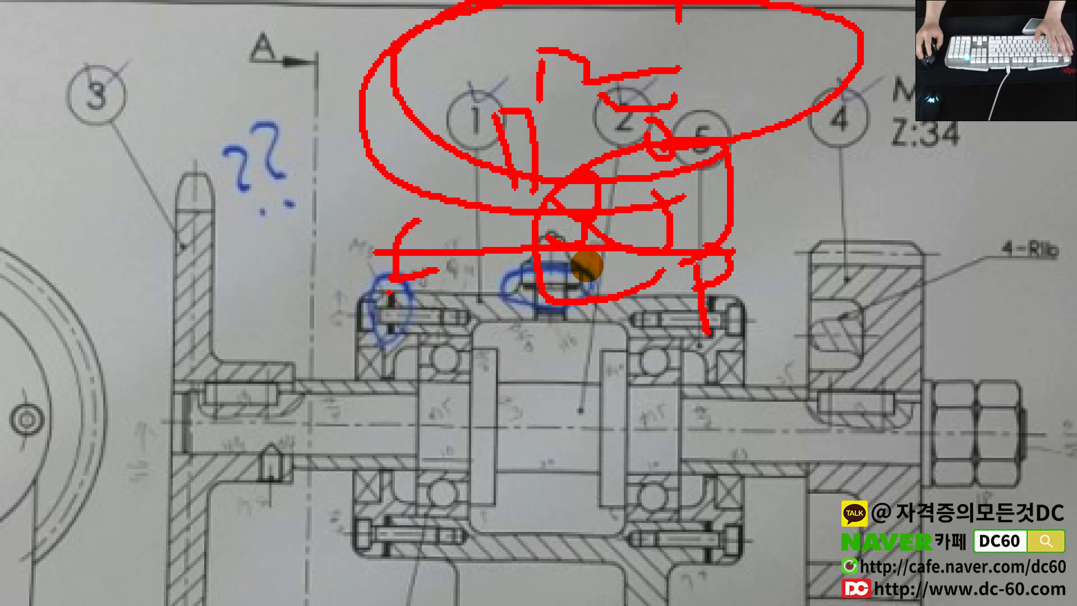
pyautogui.moveTo(415, 206); pyautogui.dragTo(510, 286)
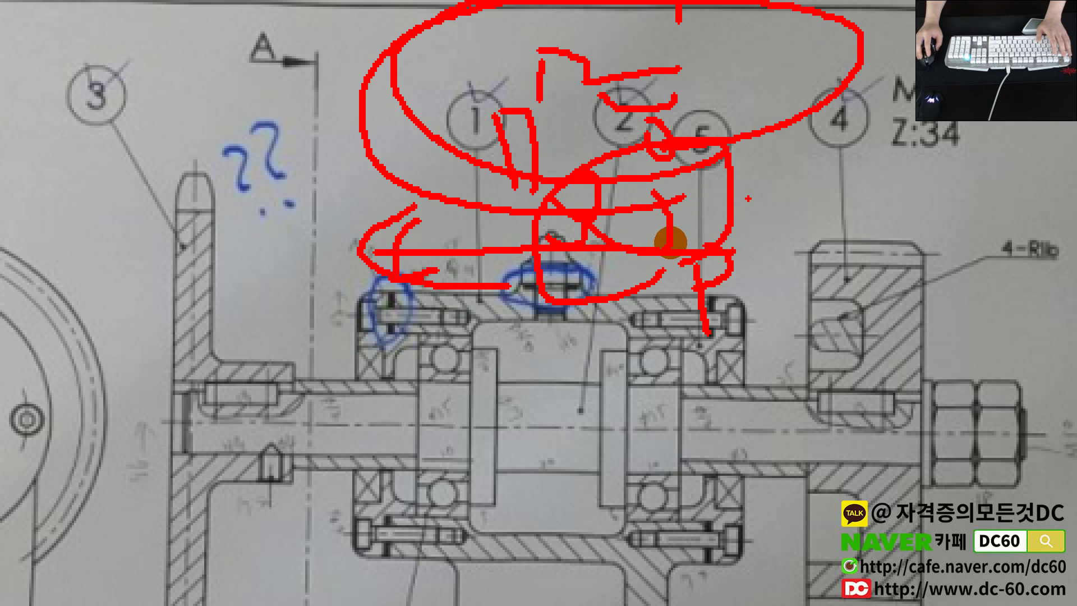
pyautogui.moveTo(653, 212); pyautogui.dragTo(682, 263)
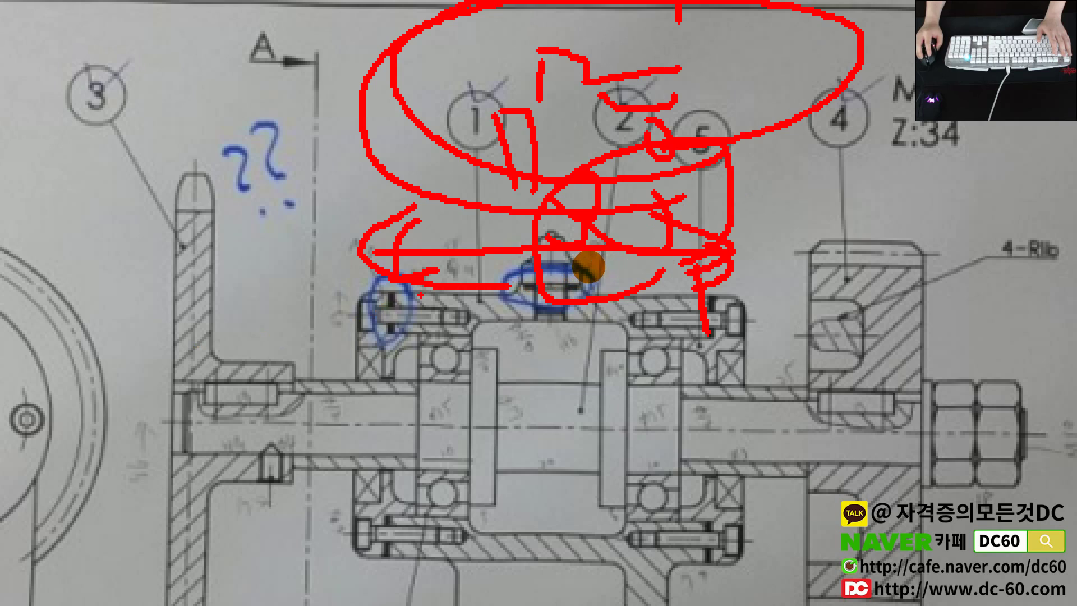
pyautogui.press('Escape')
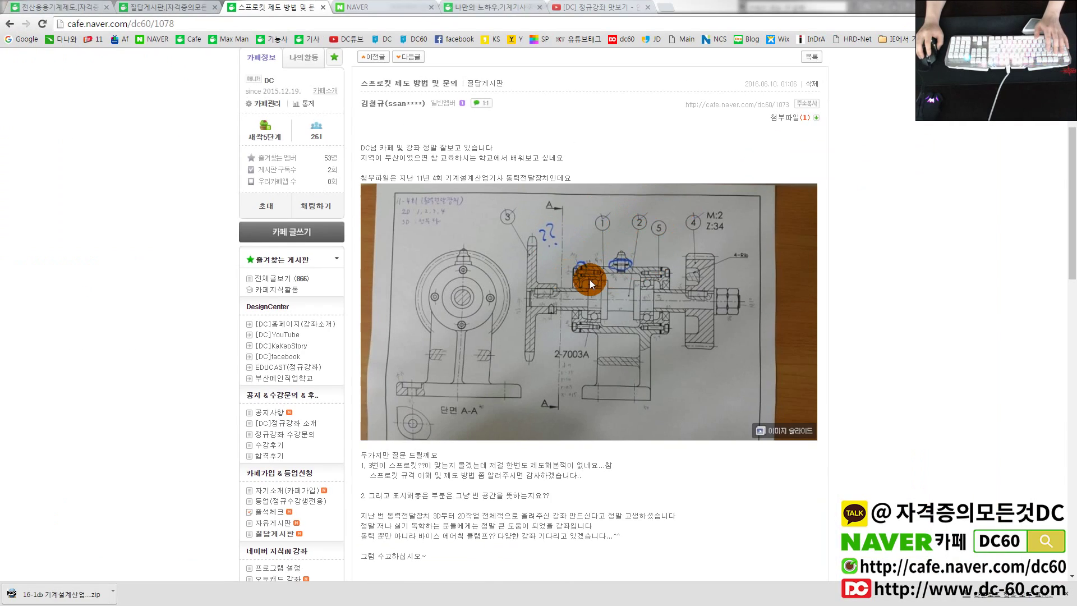
# Circle the left blue-marked bolt on the housing drawing and point two arrows at it.
pyautogui.hotkey('ctrl', '1')
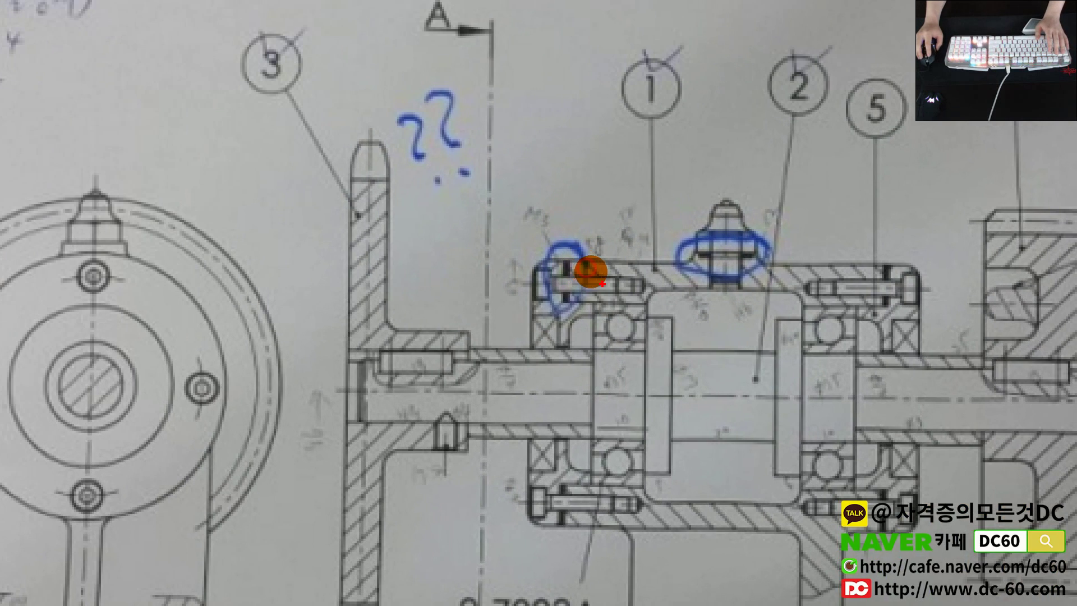
pyautogui.moveTo(602, 288); pyautogui.dragTo(606, 317)
pyautogui.moveTo(634, 118)
pyautogui.mouseDown()
pyautogui.moveTo(625, 185)
pyautogui.moveTo(721, 182)
pyautogui.mouseUp()
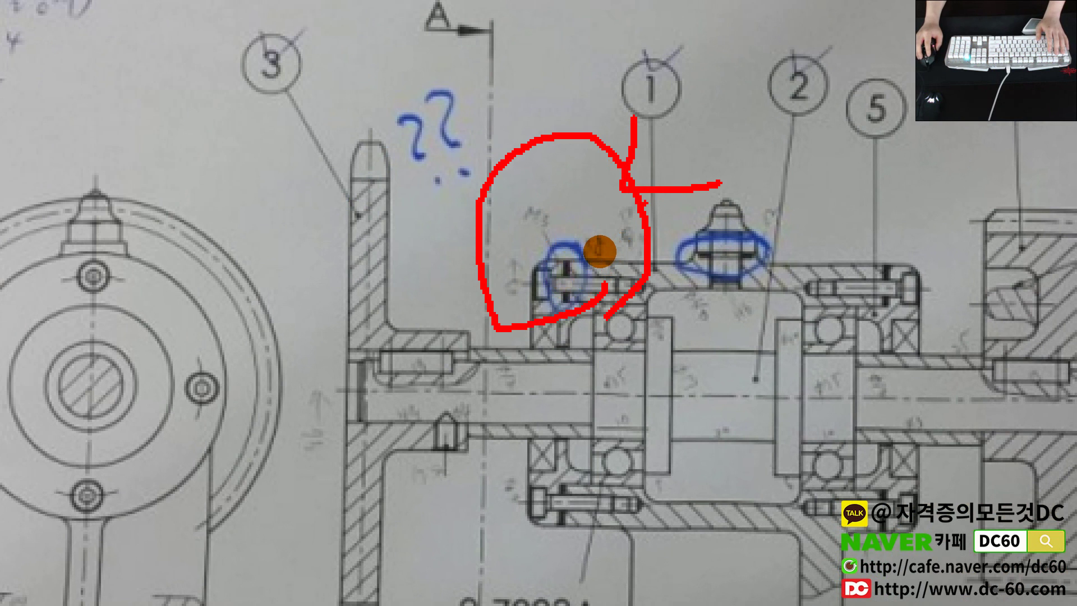
pyautogui.moveTo(835, 123); pyautogui.dragTo(631, 185)
pyautogui.press('Escape')
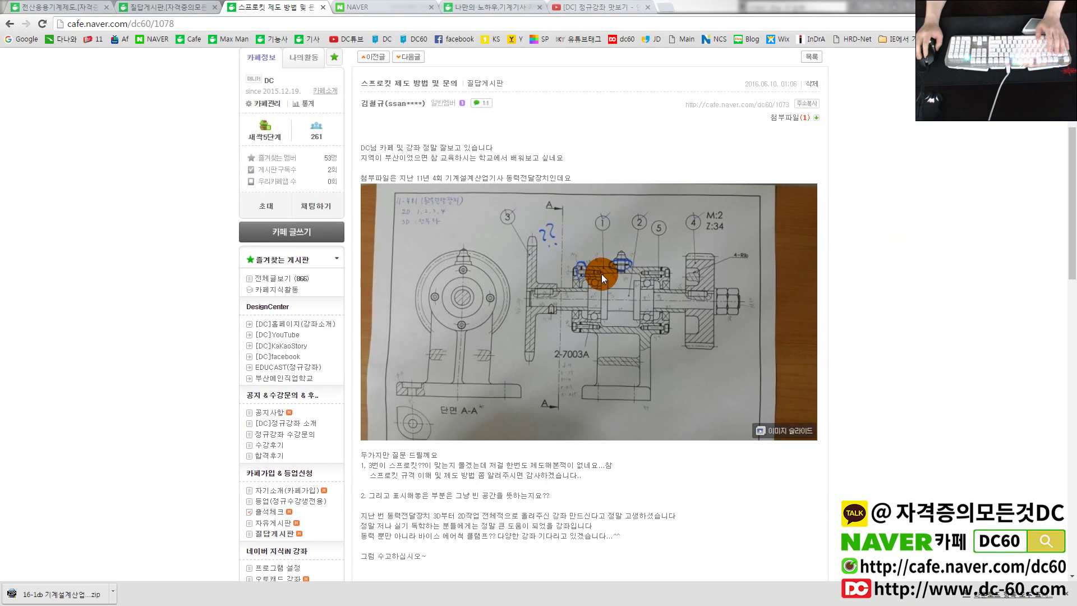
# Switch to the Naver home page and focus its search box.
pyautogui.scroll(2, 601, 273)
pyautogui.click(370, 8)
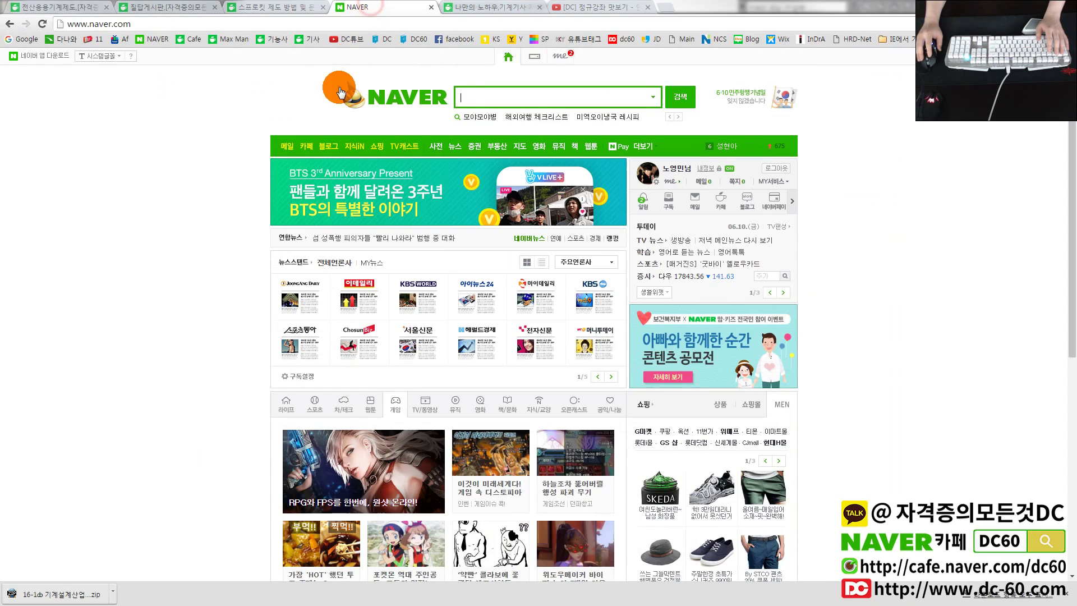
pyautogui.click(463, 97)
# Search Naver for 게스킷, underline the gasket definition, then return to Inventor.
pyautogui.write('게스킷')
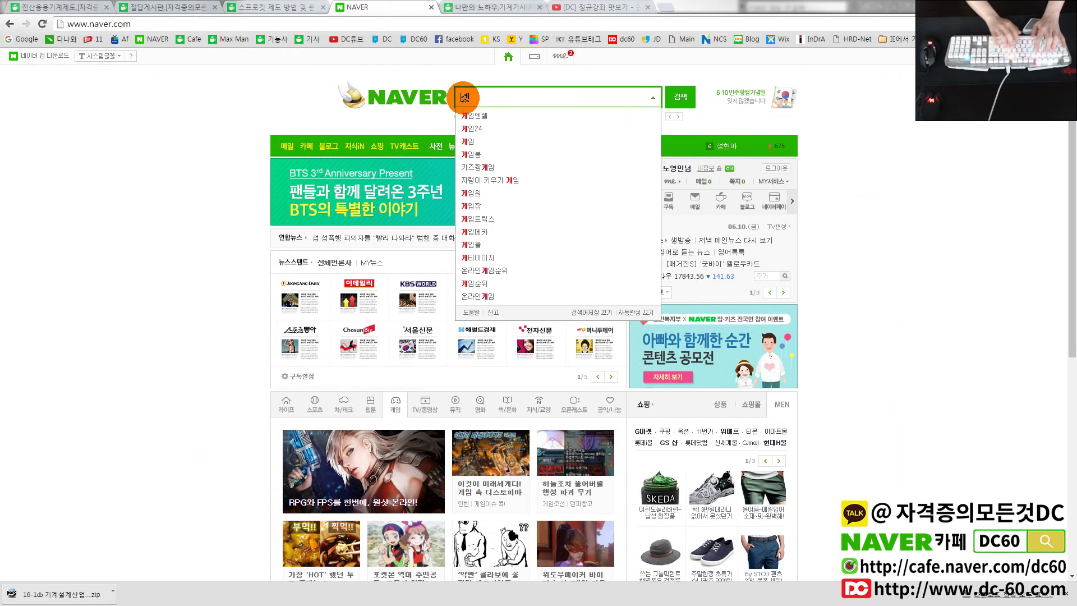
pyautogui.press('Return')
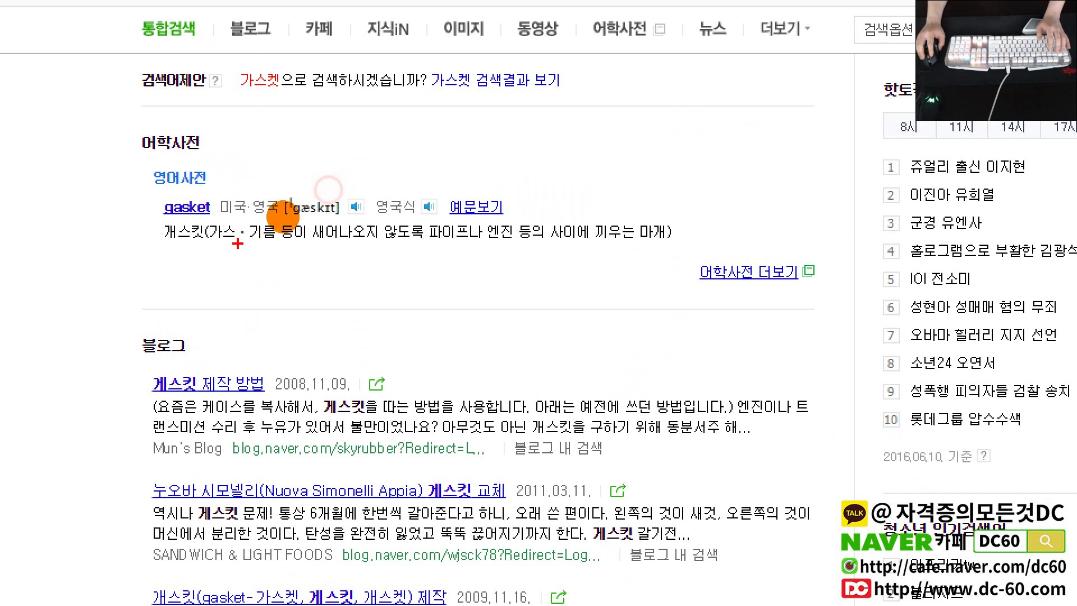
pyautogui.moveTo(164, 241)
pyautogui.mouseDown()
pyautogui.moveTo(375, 214)
pyautogui.moveTo(518, 214)
pyautogui.moveTo(469, 240)
pyautogui.moveTo(413, 243)
pyautogui.mouseUp()
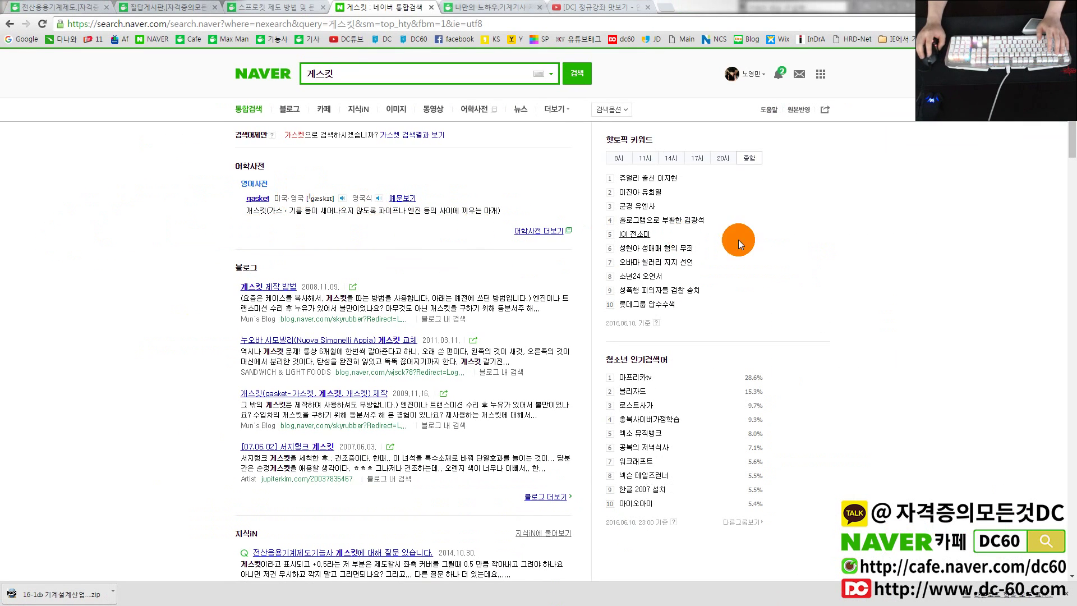
pyautogui.hotkey('alt', 'Tab')
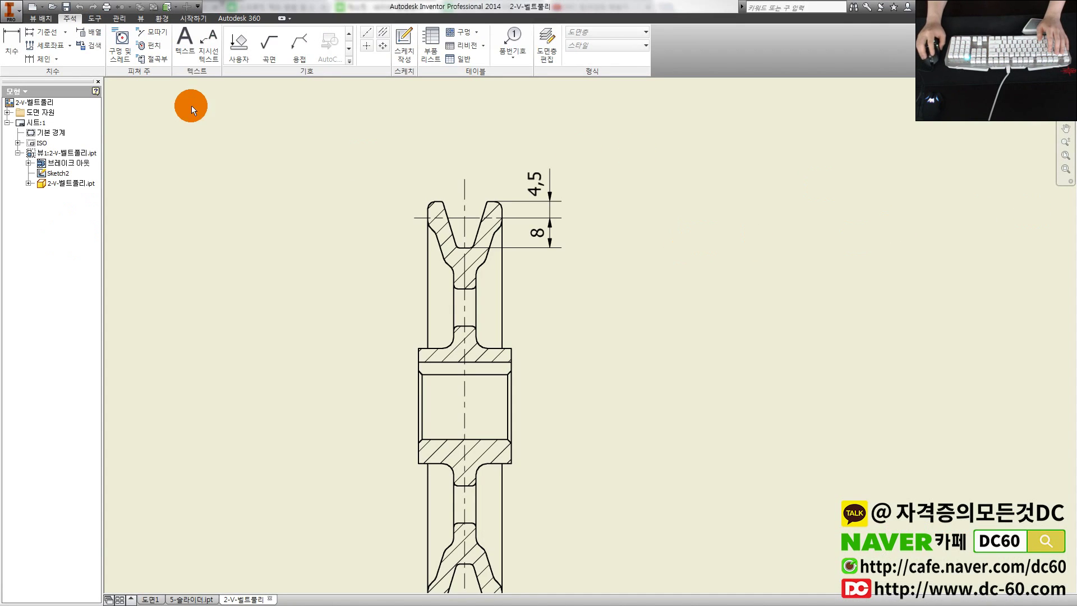
# Open the recent part 1-본체.ipt and pick its flange ring face.
pyautogui.click(10, 11)
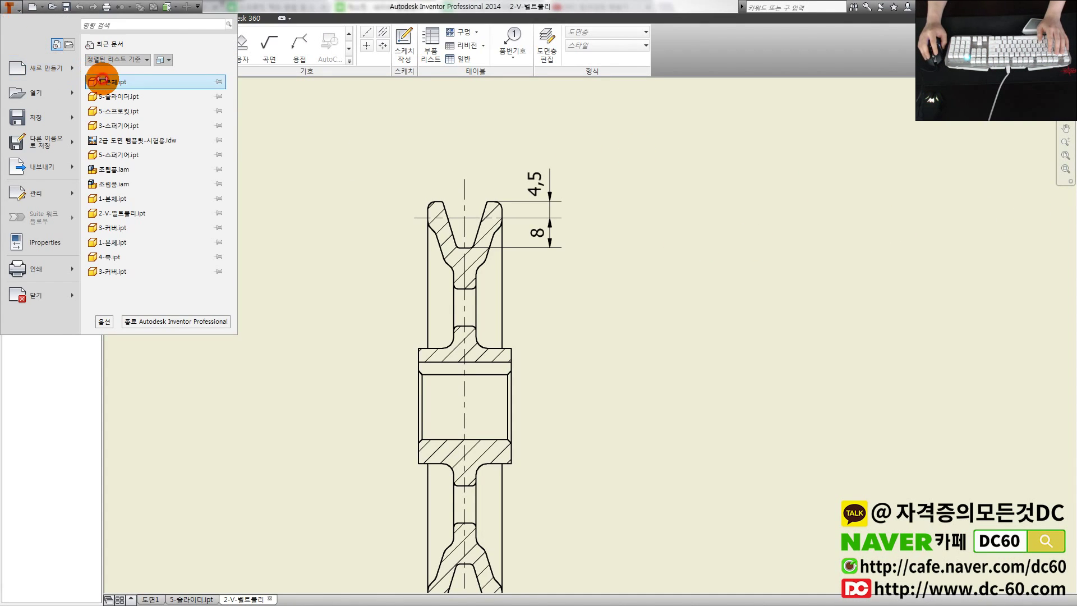
pyautogui.click(104, 82)
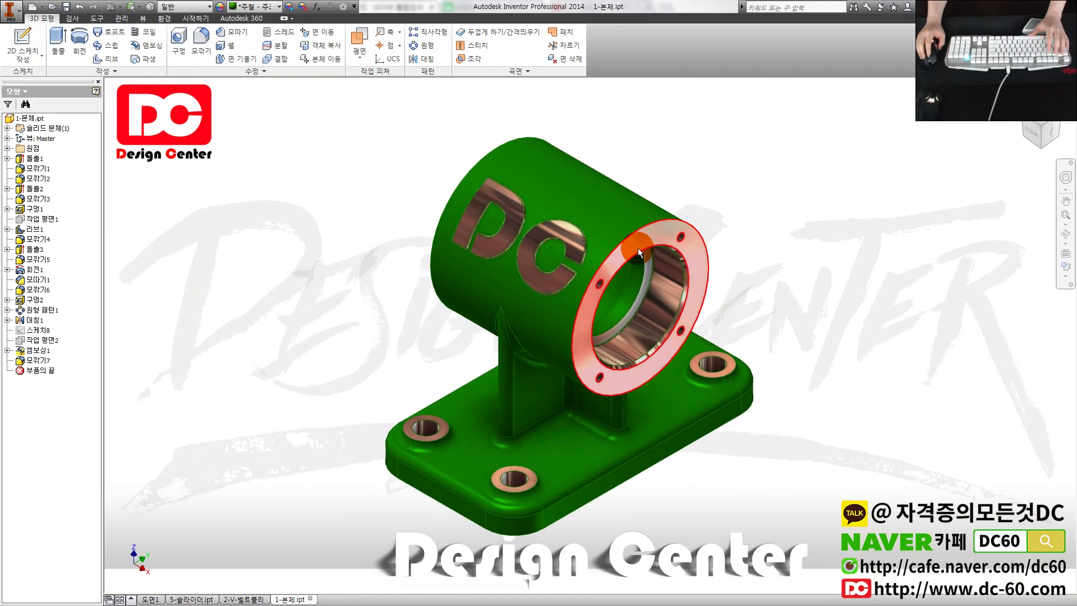
pyautogui.click(641, 247)
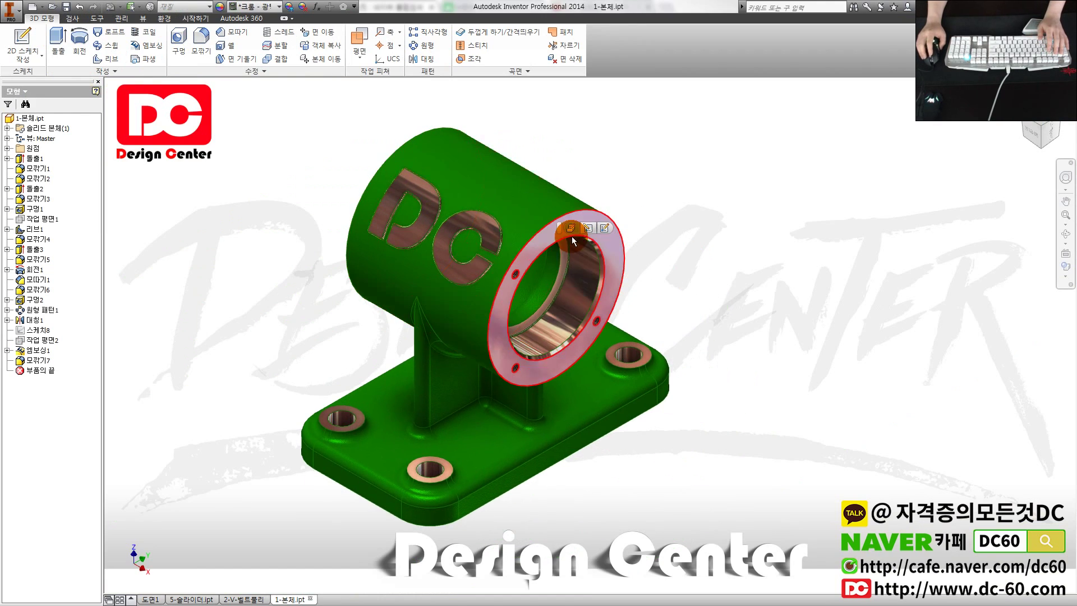
# Start a sketch on the flange ring face, then undo it without keeping it.
pyautogui.click(700, 234)
pyautogui.scroll(5, 656, 233)
pyautogui.scroll(-4, 660, 233)
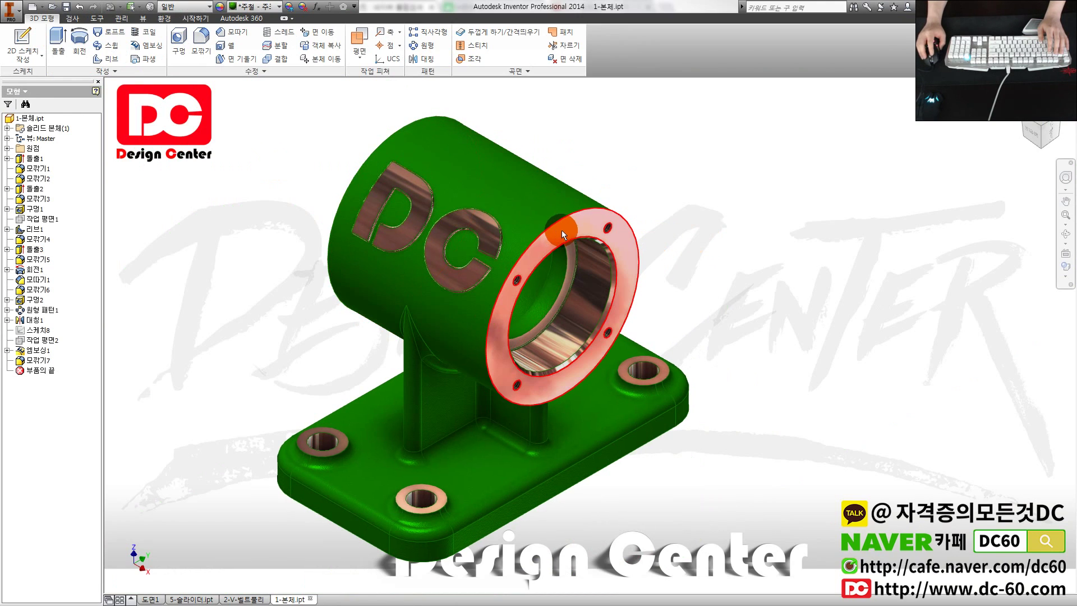
pyautogui.click(576, 229)
pyautogui.press('s')
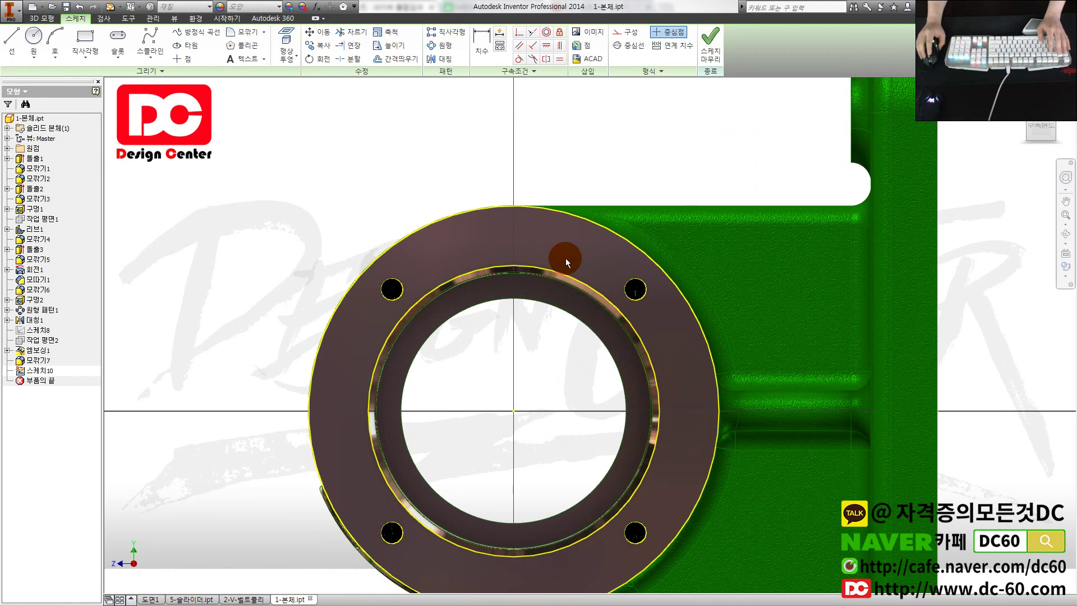
pyautogui.hotkey('ctrl', 'z')
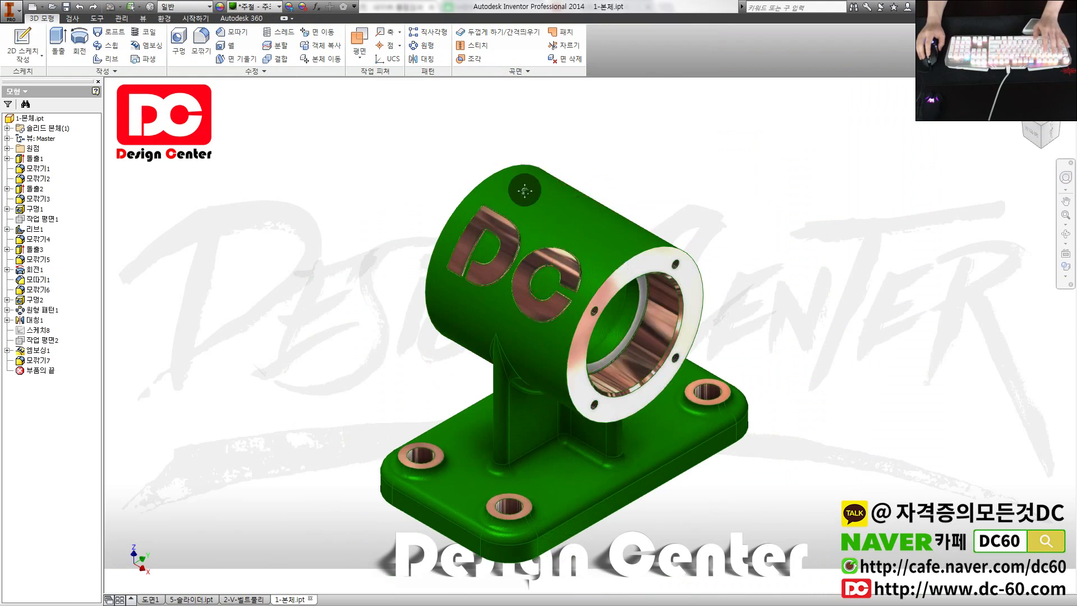
pyautogui.scroll(3, 617, 252)
pyautogui.scroll(2, 423, 257)
# Add a work plane offset from the flange ring face.
pyautogui.click(269, 90)
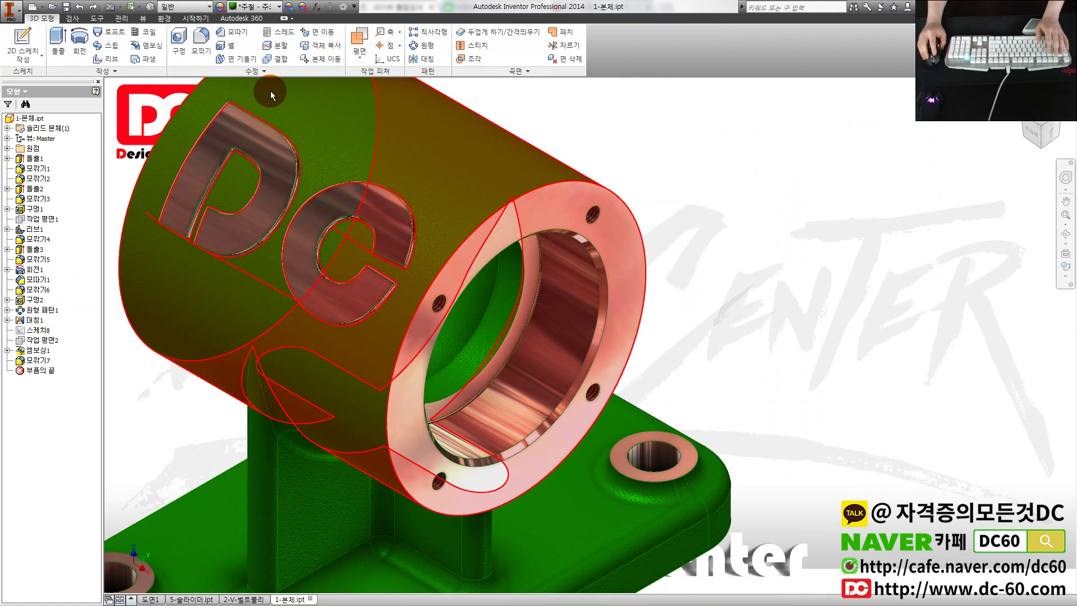
pyautogui.click(359, 53)
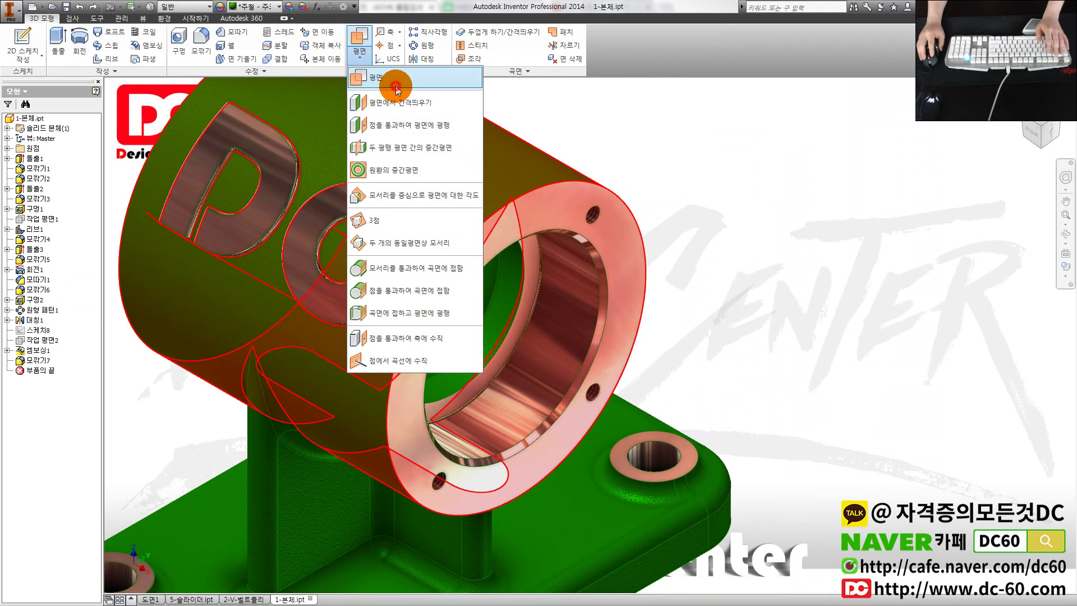
pyautogui.click(385, 79)
pyautogui.click(546, 212)
pyautogui.click(45, 359)
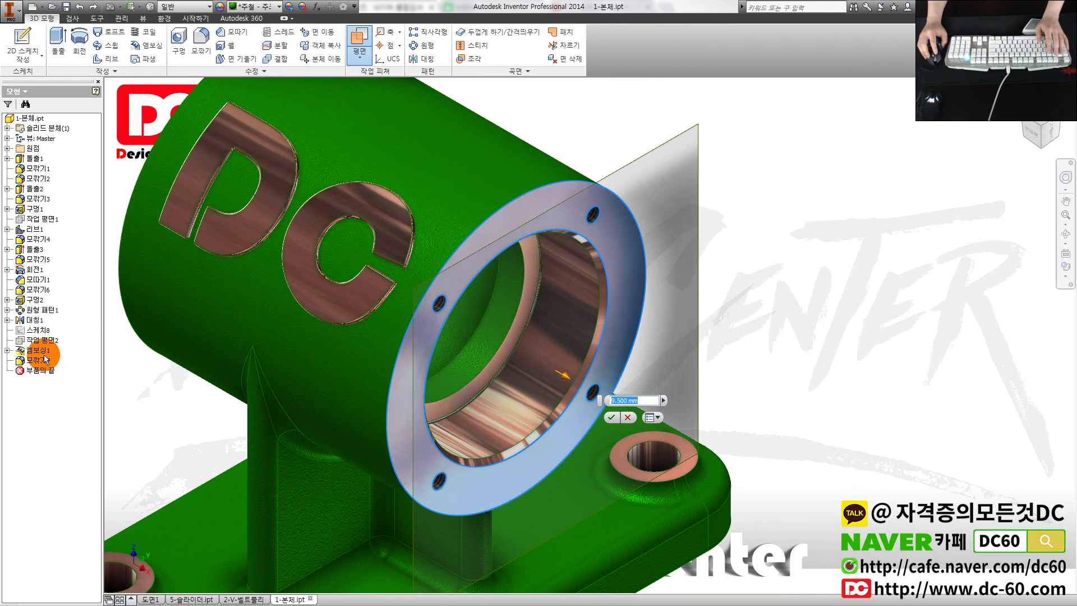
pyautogui.press('Return')
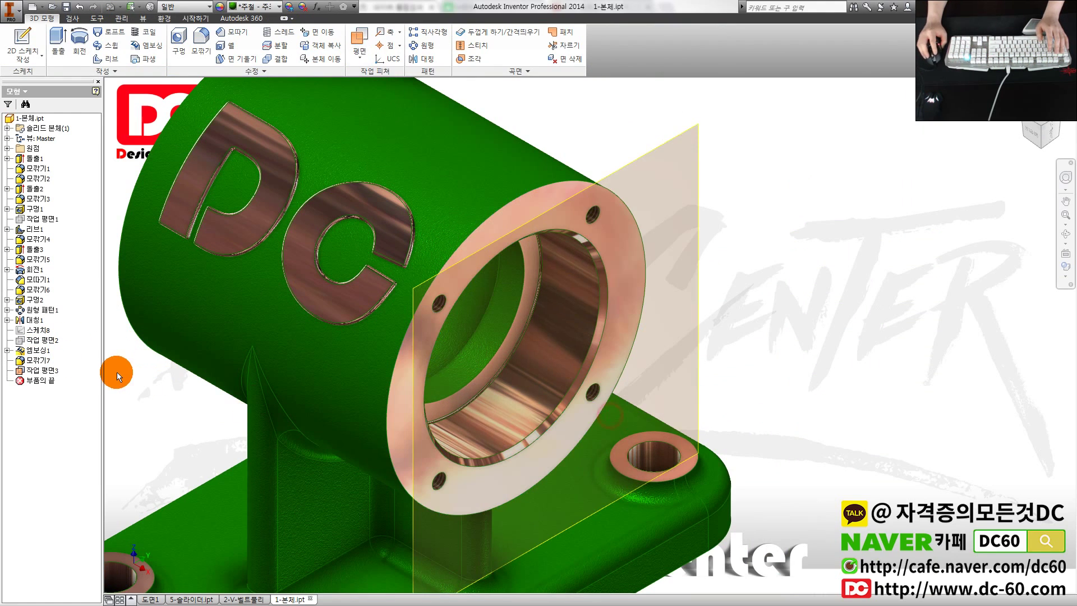
# Sketch on the new plane, projecting the ring's outer and inner edges and four bolt holes.
pyautogui.click(39, 370)
pyautogui.press('s')
pyautogui.press('p')
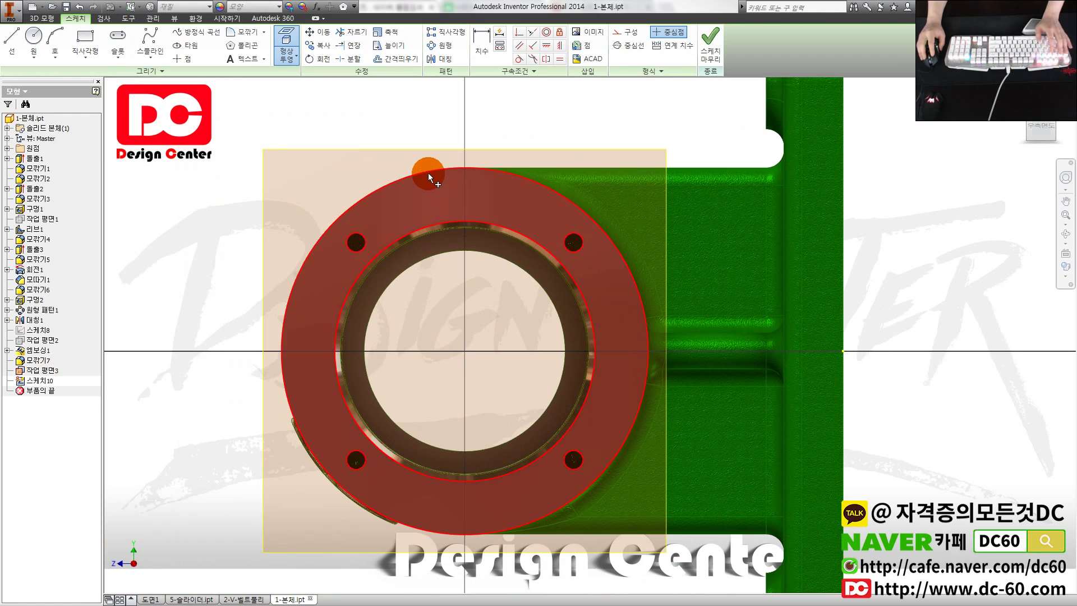
pyautogui.click(428, 170)
pyautogui.click(296, 58)
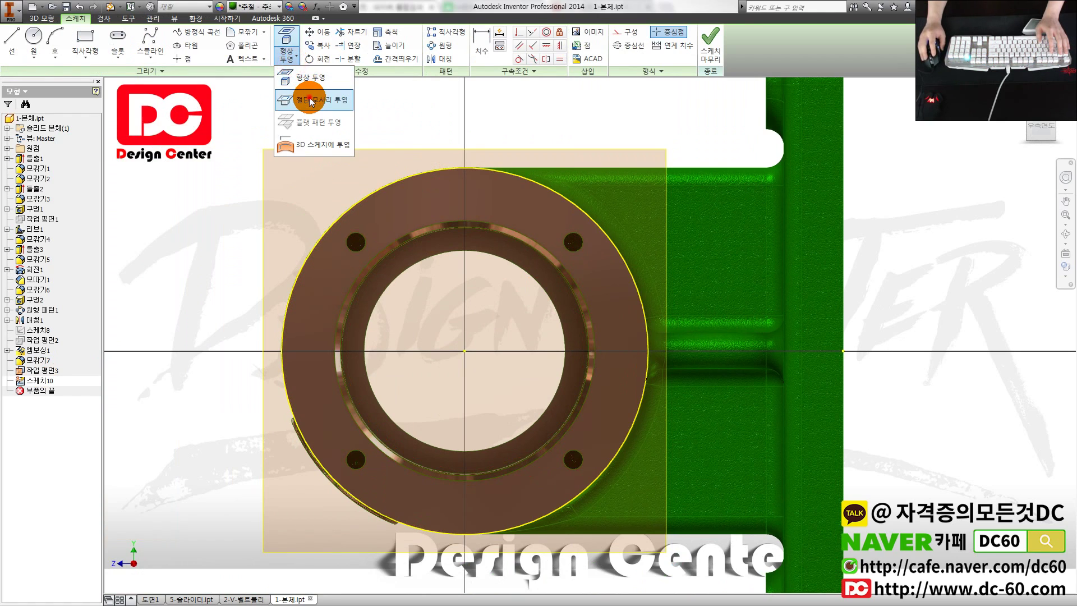
pyautogui.click(306, 95)
pyautogui.press('Escape')
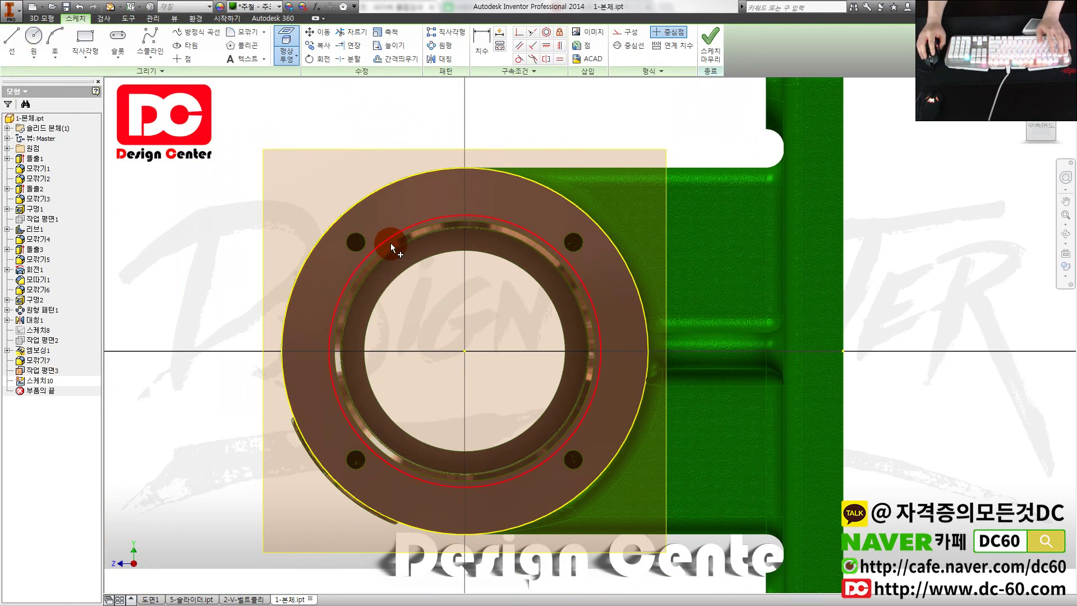
pyautogui.click(387, 240)
pyautogui.click(572, 242)
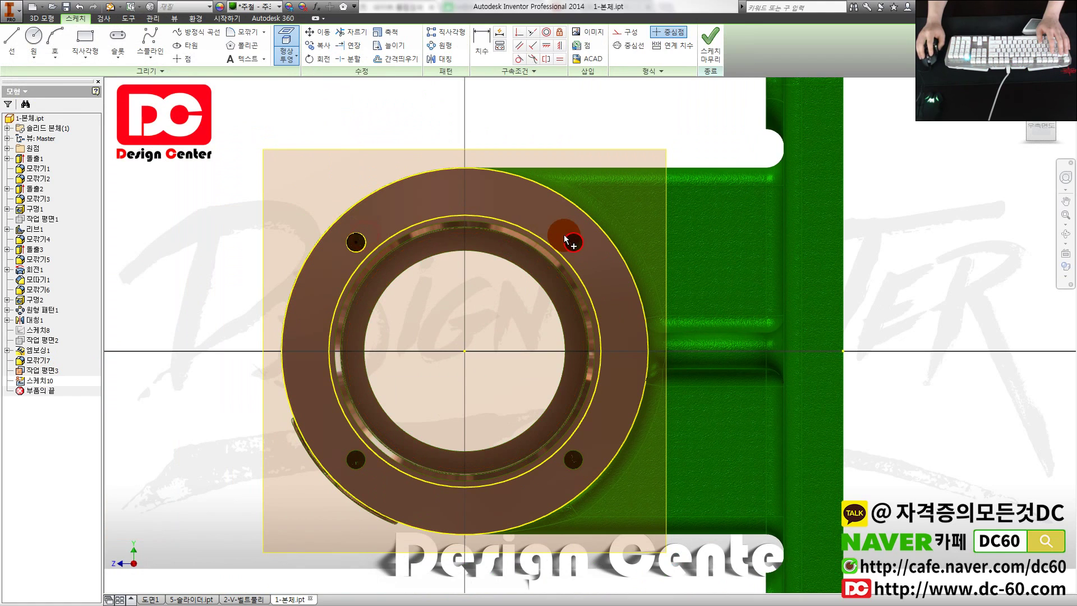
pyautogui.click(572, 459)
pyautogui.click(356, 458)
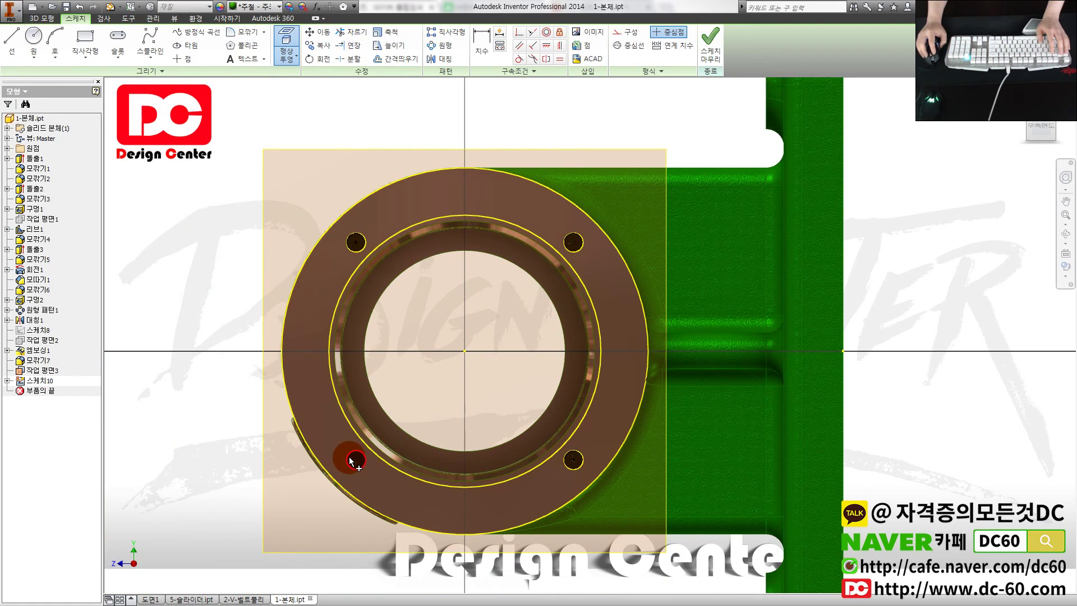
# Extrude the projected ring profile 0.5 into a thin gasket.
pyautogui.press('e')
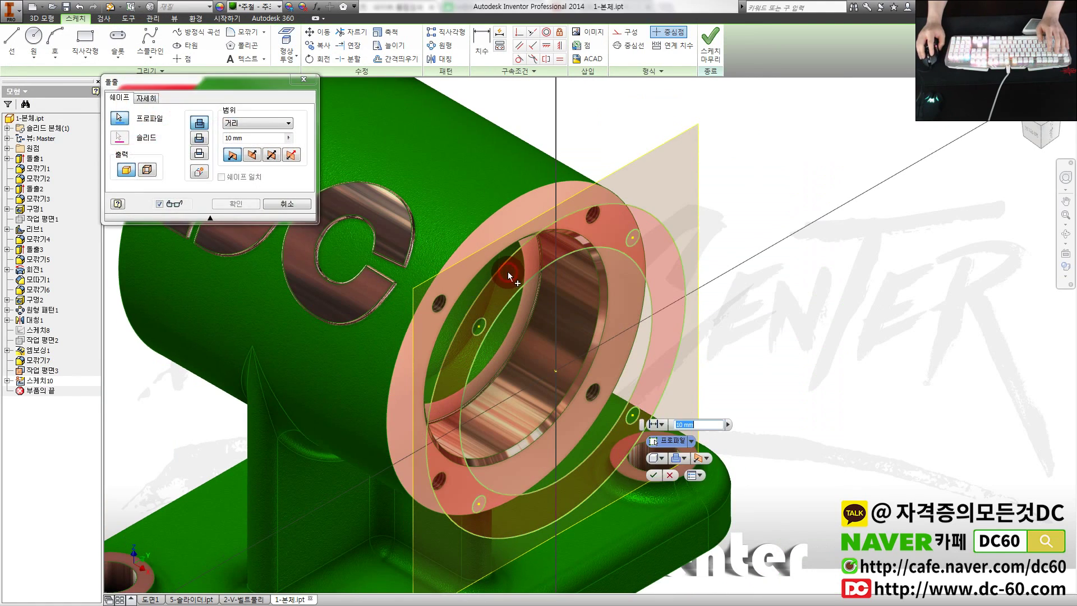
pyautogui.write('0.5')
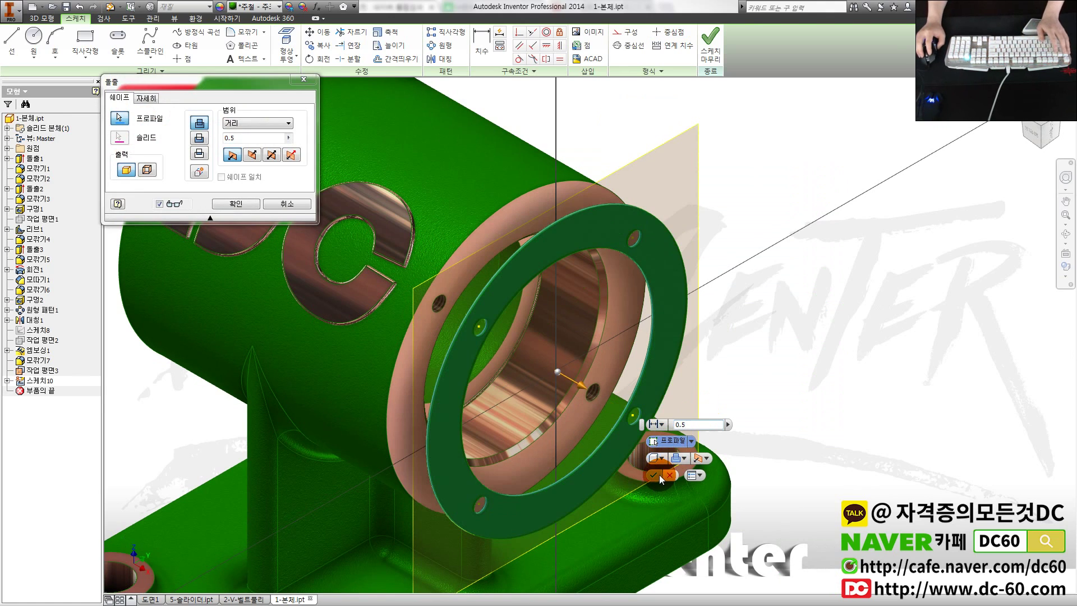
pyautogui.press('Return')
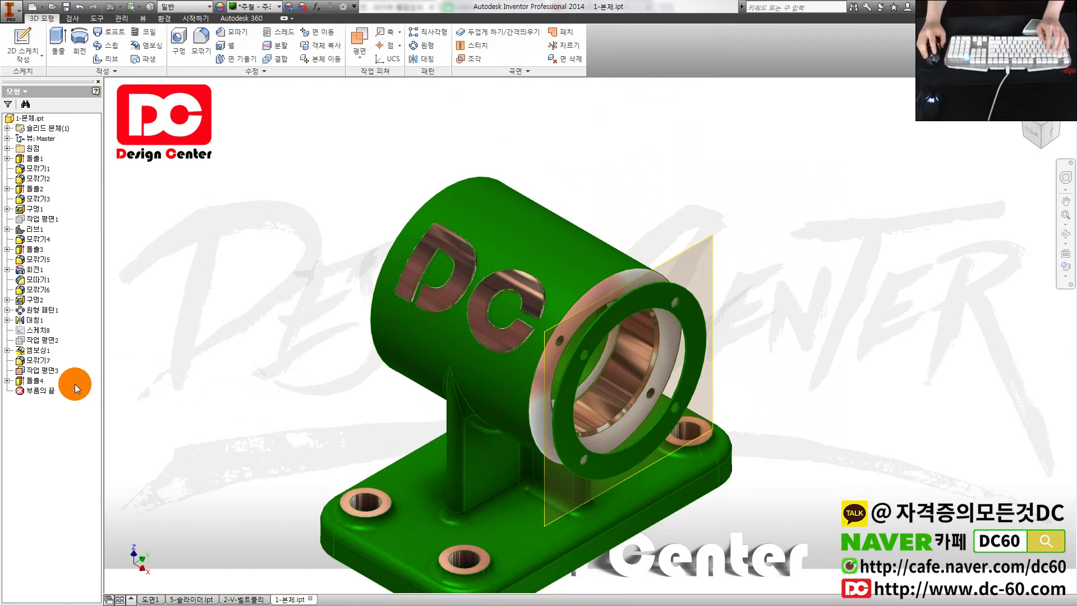
# Hide work plane 3 (작업 평면3) by turning off its visibility.
pyautogui.click(50, 371)
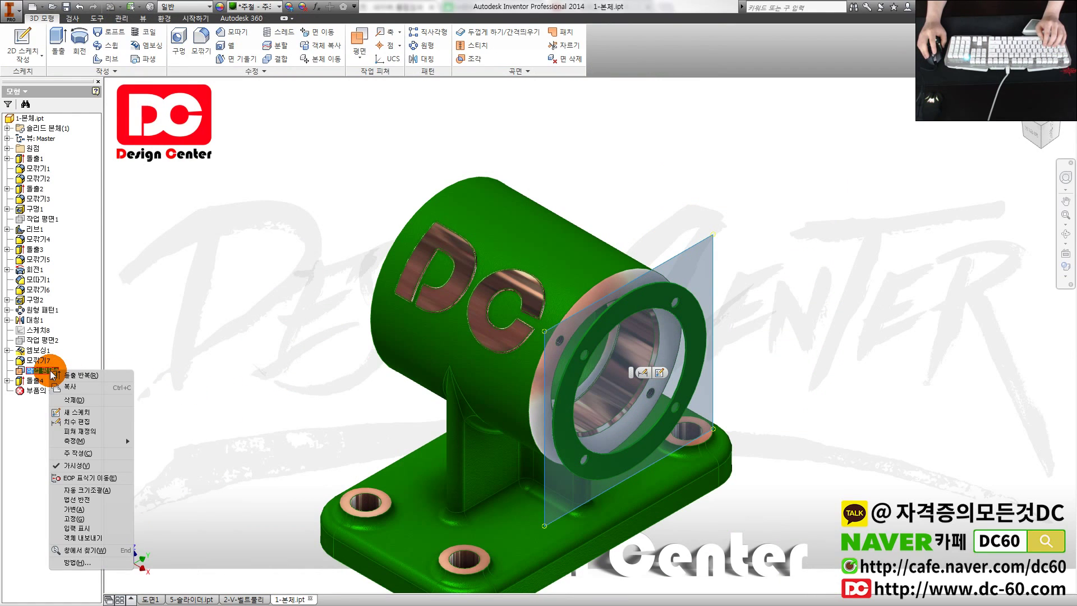
pyautogui.click(40, 373)
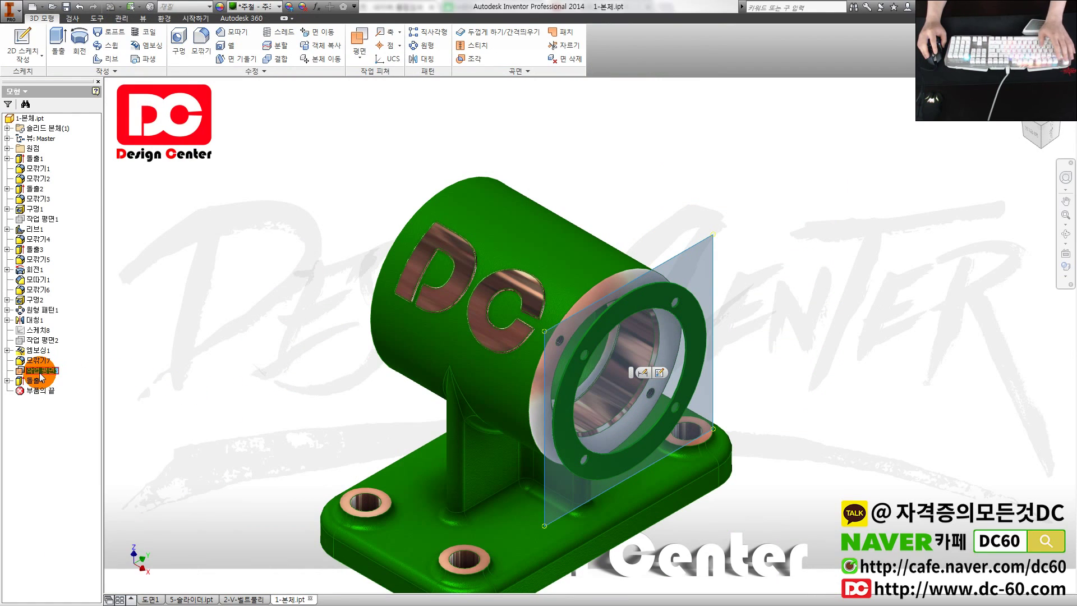
pyautogui.rightClick(41, 371)
pyautogui.click(71, 466)
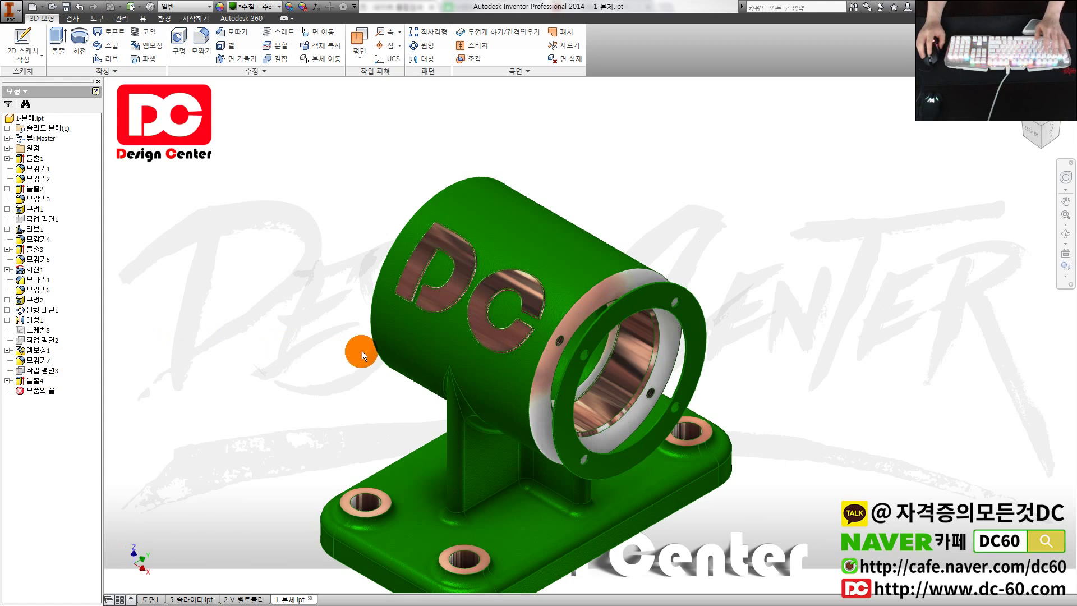
# Open the appearance browser on the Inventor 재질 라이브러리 library.
pyautogui.click(1043, 122)
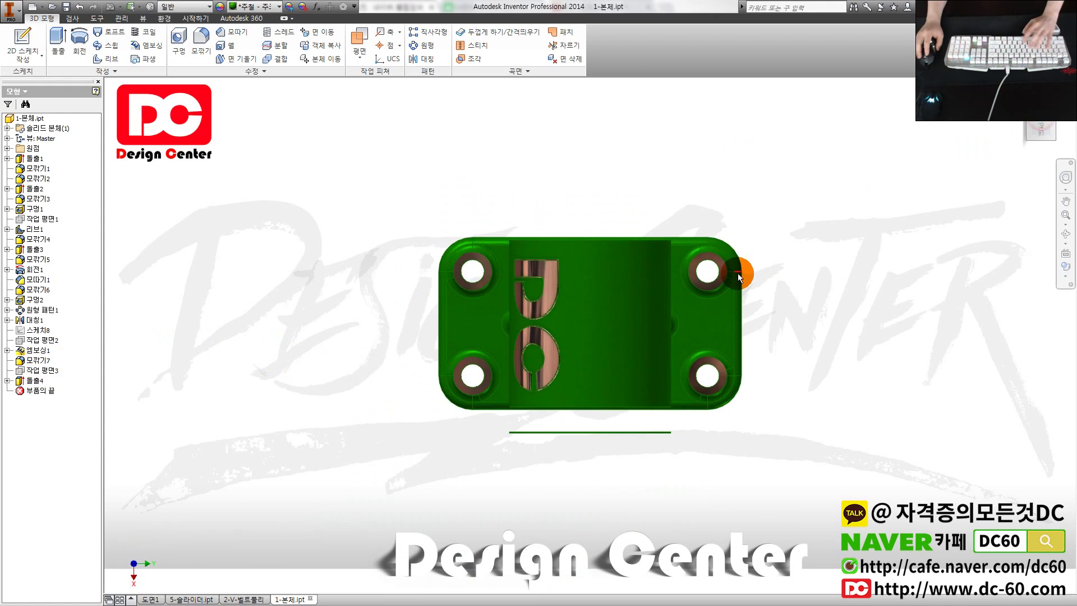
pyautogui.press('m')
pyautogui.press('Escape')
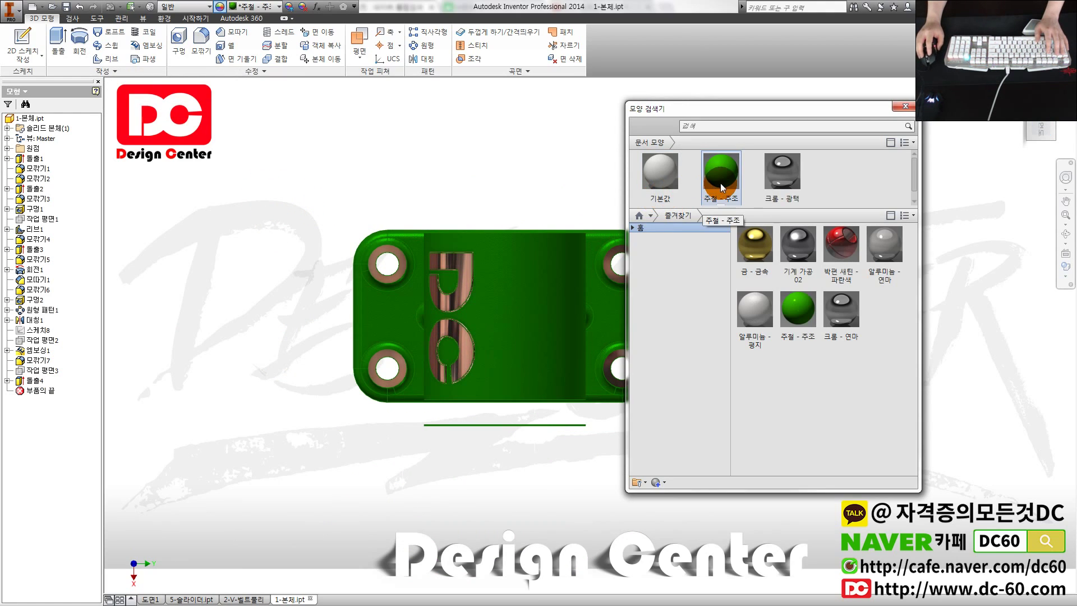
pyautogui.click(666, 218)
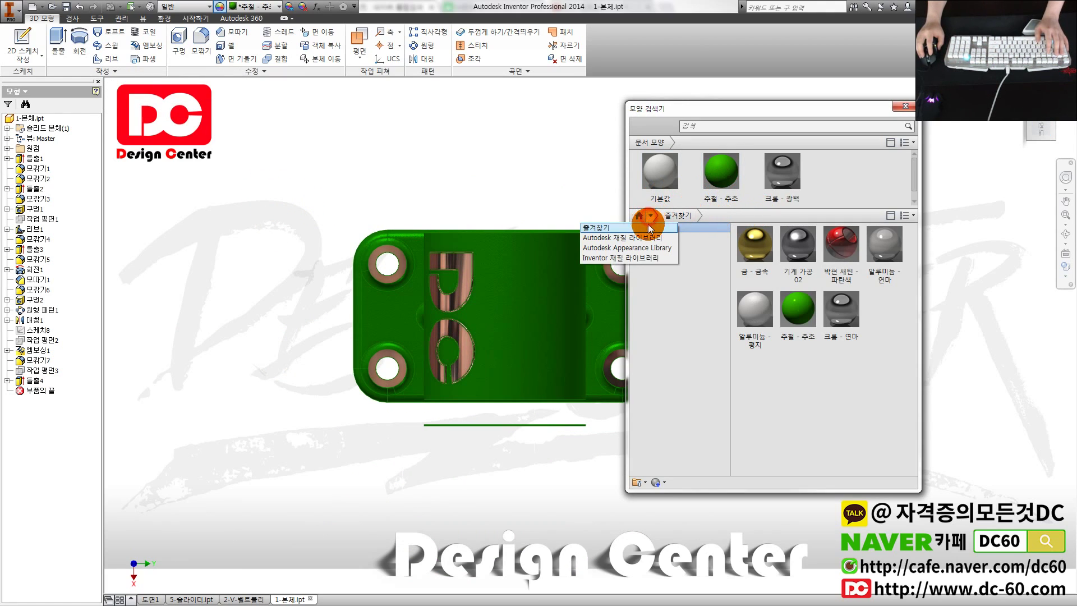
pyautogui.click(617, 258)
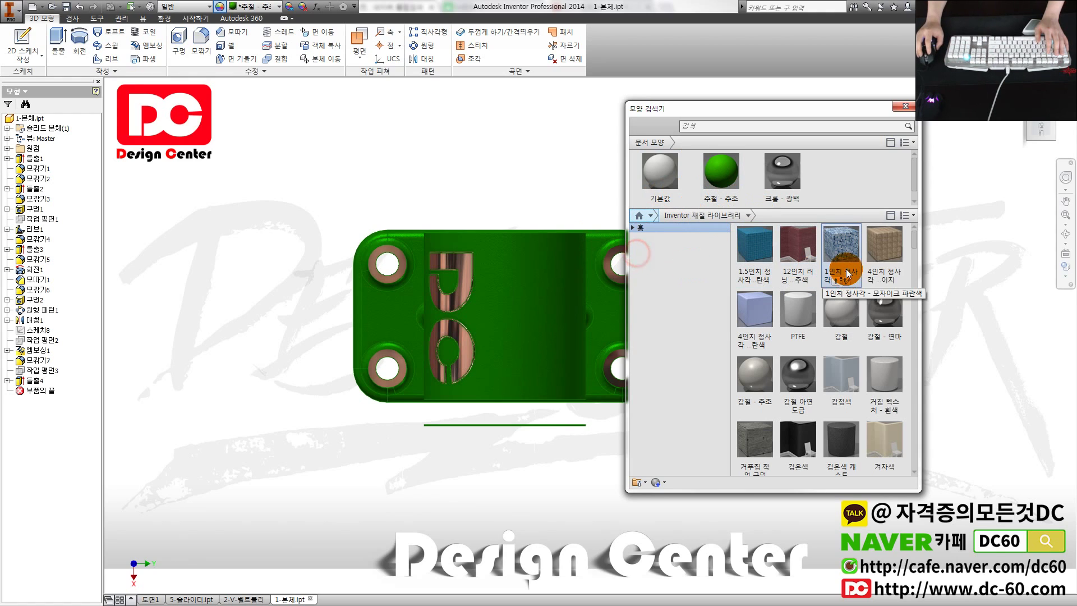
pyautogui.scroll(-1, 914, 264)
pyautogui.scroll(-10, 912, 266)
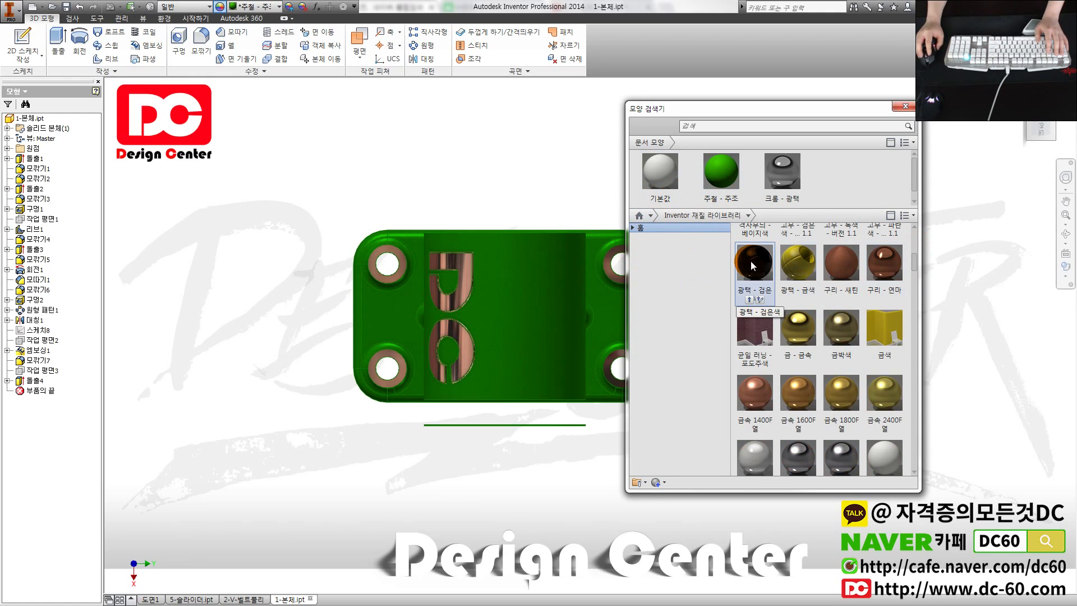
pyautogui.scroll(5, 886, 325)
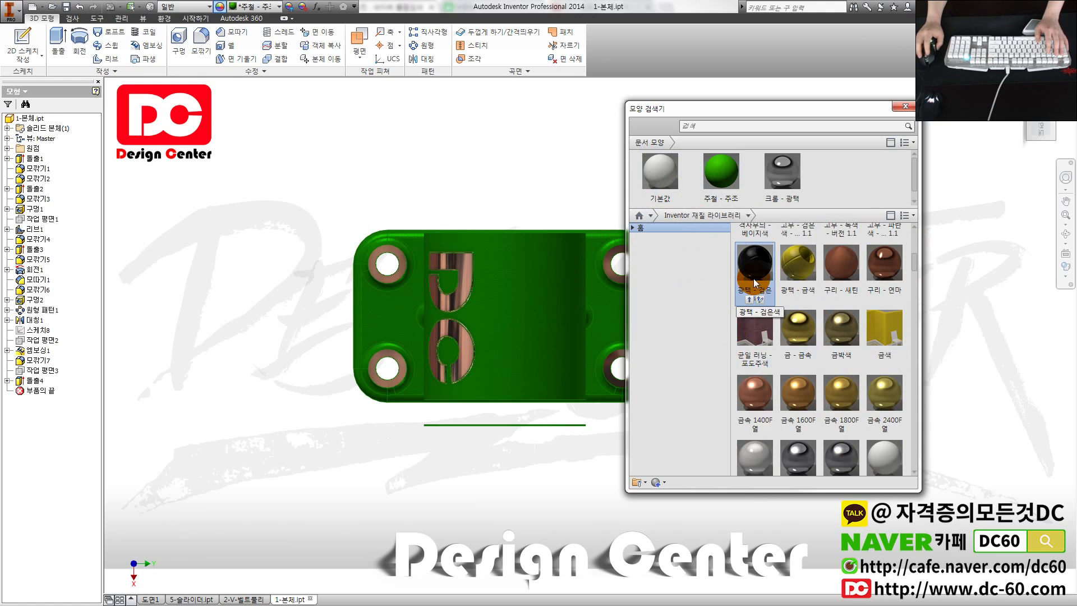
# Window-select the gasket ring and apply the glossy 광택 - 검은색 appearance.
pyautogui.moveTo(754, 262); pyautogui.dragTo(829, 178)
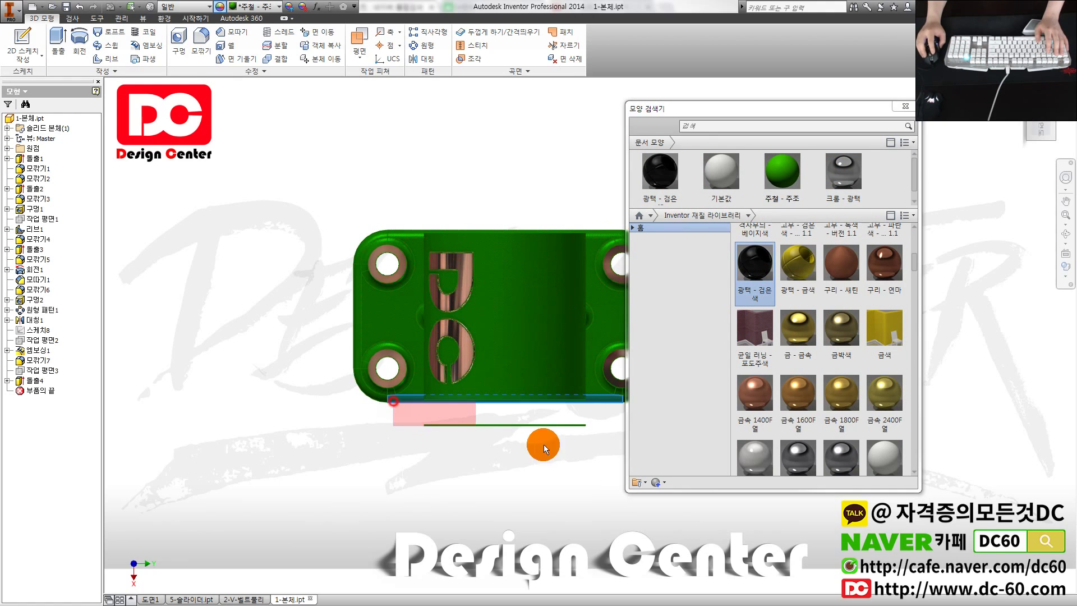
pyautogui.click(595, 417)
pyautogui.press('F6')
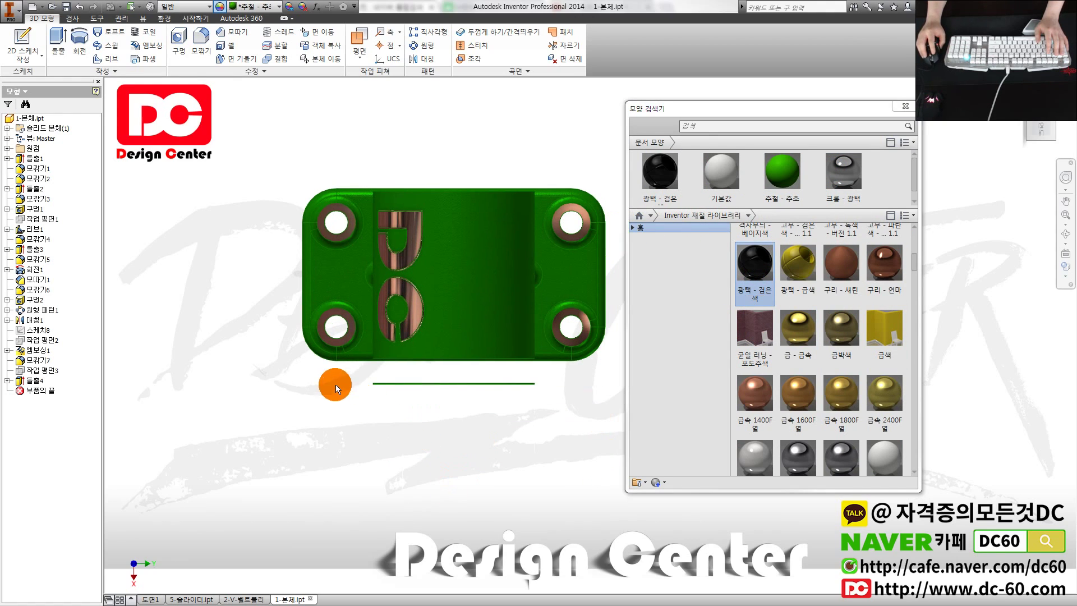
pyautogui.moveTo(332, 365); pyautogui.dragTo(541, 432)
pyautogui.moveTo(378, 390); pyautogui.dragTo(564, 413)
pyautogui.click(649, 180)
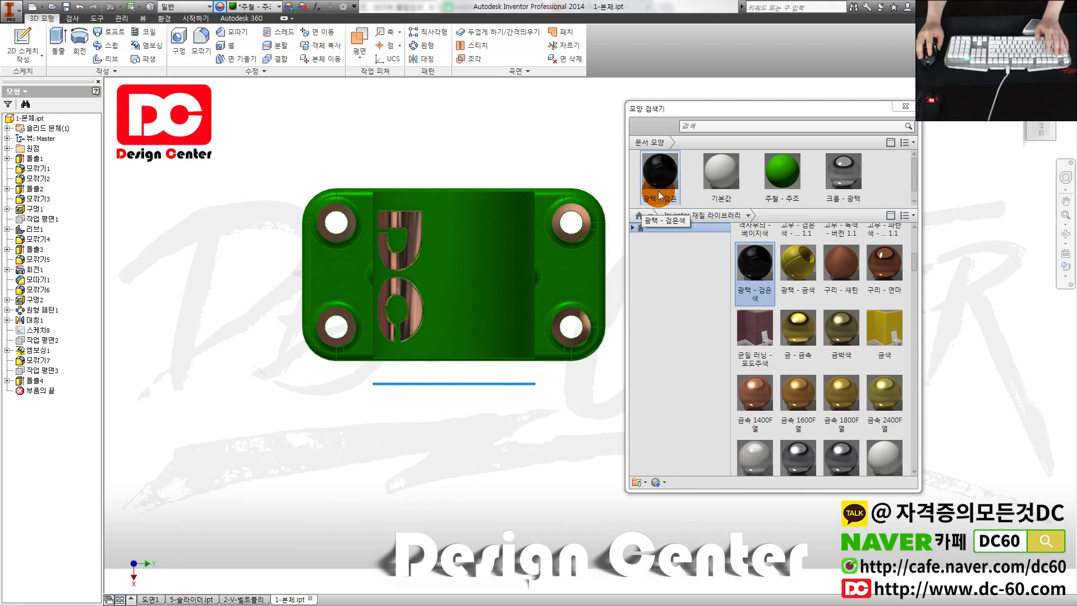
pyautogui.moveTo(889, 113); pyautogui.dragTo(895, 124)
pyautogui.press('Escape')
pyautogui.press('F6')
pyautogui.scroll(-1, 745, 325)
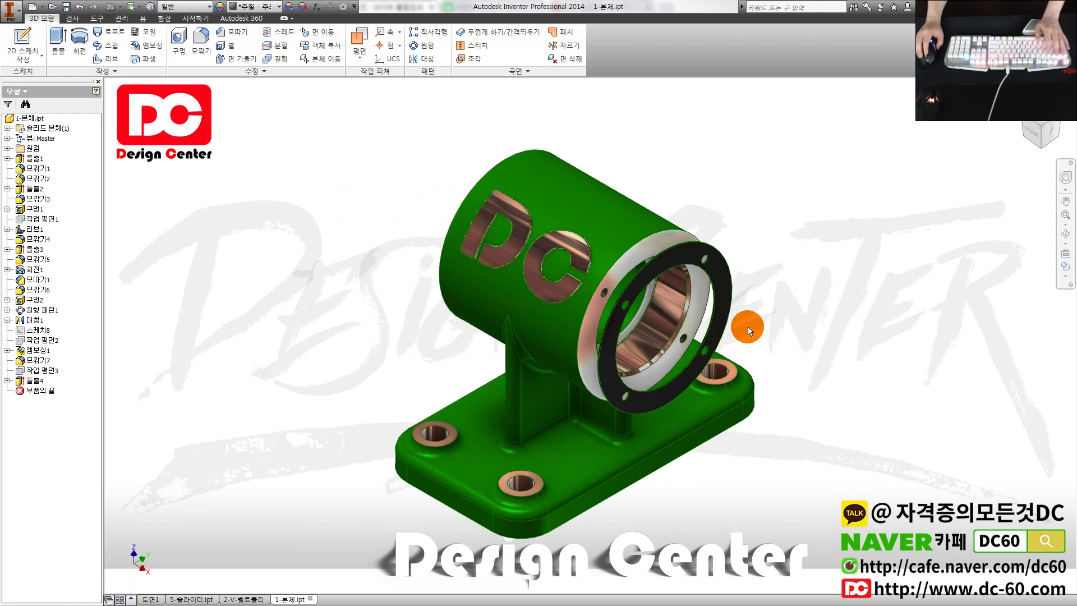
pyautogui.scroll(-3, 735, 318)
pyautogui.scroll(-2, 769, 313)
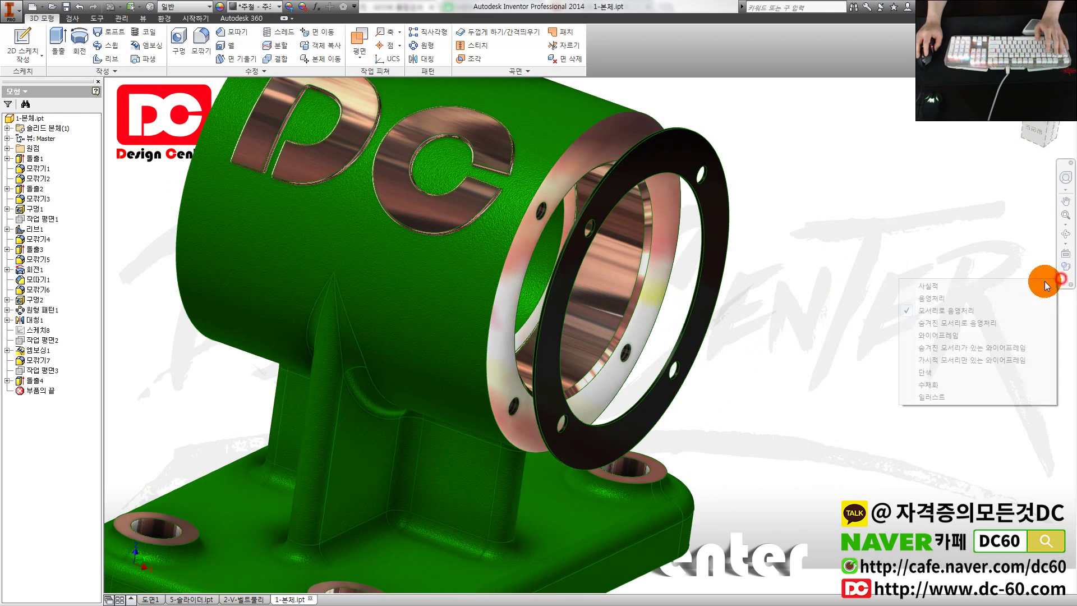
pyautogui.rightClick(1047, 266)
pyautogui.click(1019, 300)
pyautogui.moveTo(842, 296)
pyautogui.keyDown('shift'); pyautogui.mouseDown(button='middle')
pyautogui.moveTo(808, 289)
pyautogui.moveTo(889, 296)
pyautogui.moveTo(826, 290)
pyautogui.moveTo(764, 308)
pyautogui.mouseUp(button='middle'); pyautogui.keyUp('shift')
pyautogui.scroll(4, 757, 300)
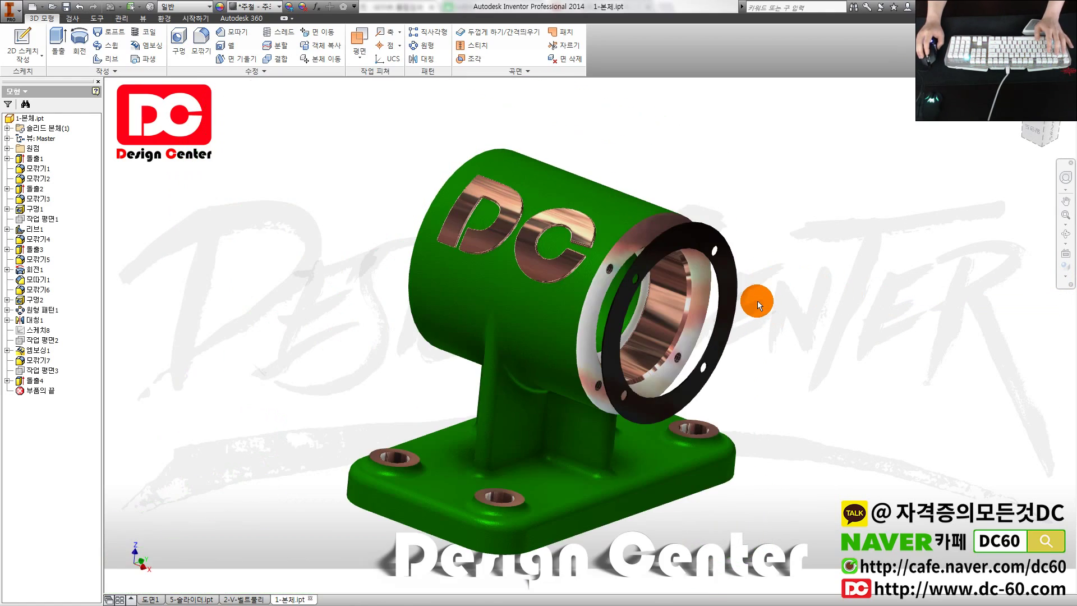
pyautogui.scroll(-4, 748, 300)
pyautogui.moveTo(442, 181); pyautogui.dragTo(460, 188)
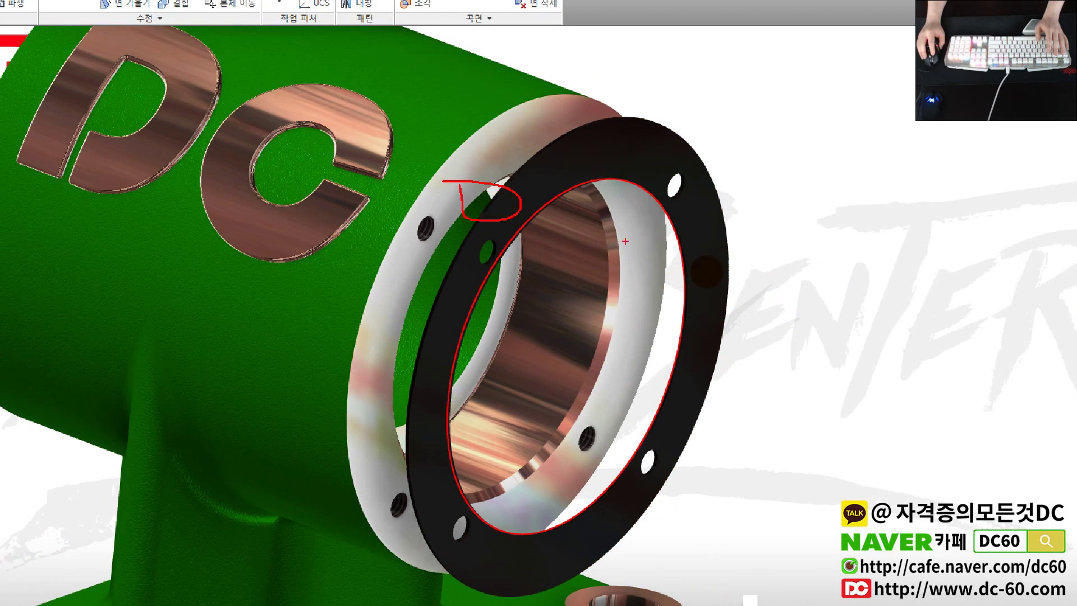
pyautogui.moveTo(928, 404)
pyautogui.mouseDown()
pyautogui.moveTo(654, 303)
pyautogui.moveTo(702, 349)
pyautogui.mouseUp()
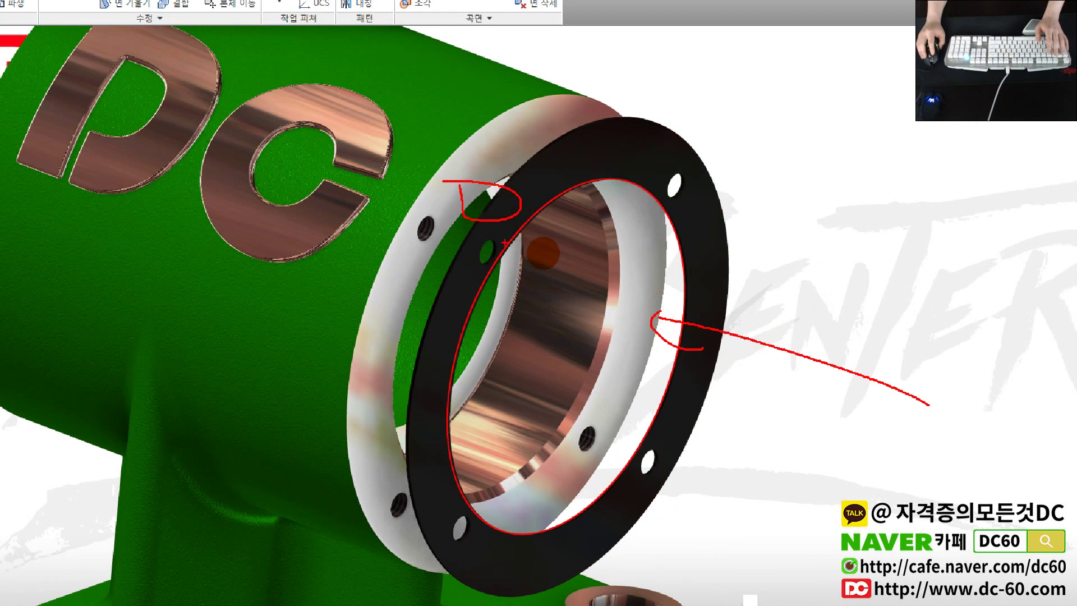
pyautogui.moveTo(449, 173)
pyautogui.mouseDown()
pyautogui.moveTo(396, 240)
pyautogui.moveTo(460, 150)
pyautogui.mouseUp()
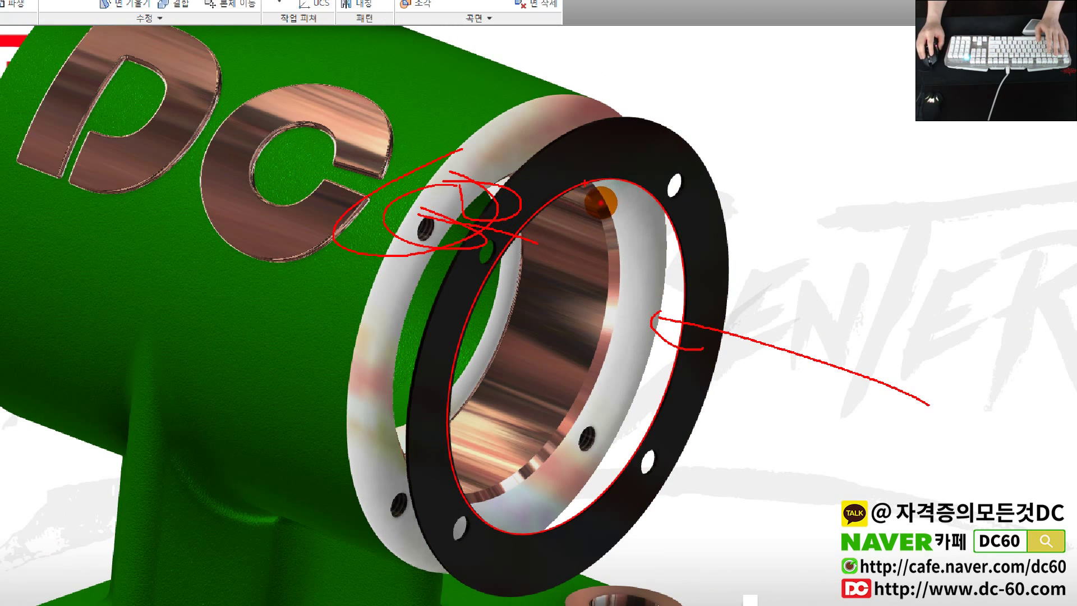
pyautogui.moveTo(600, 202); pyautogui.dragTo(435, 190)
pyautogui.moveTo(605, 317)
pyautogui.mouseDown()
pyautogui.moveTo(422, 223)
pyautogui.moveTo(503, 262)
pyautogui.mouseUp()
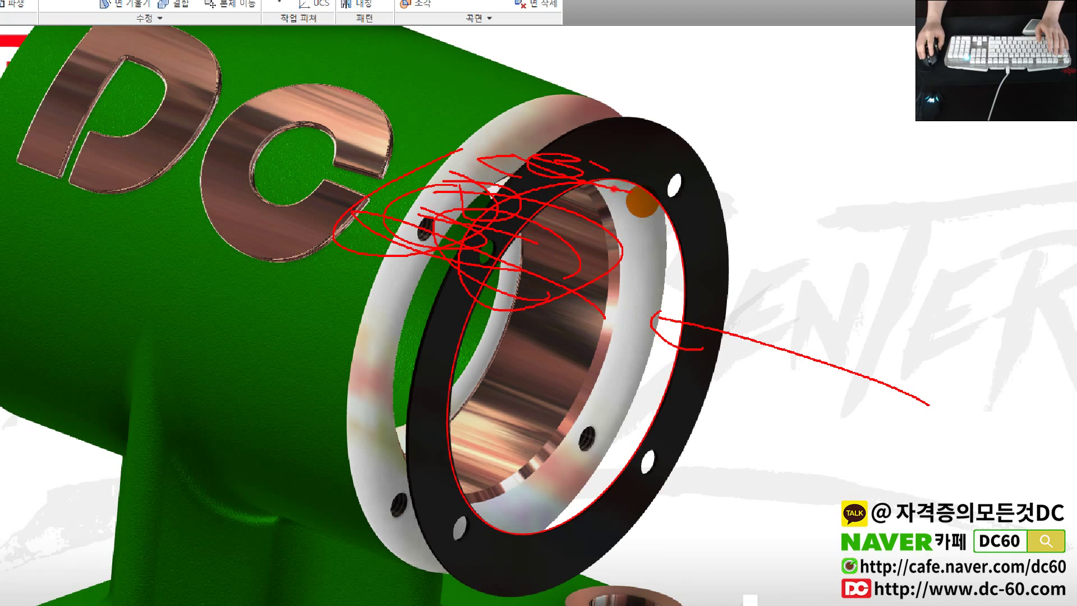
pyautogui.moveTo(641, 201); pyautogui.dragTo(572, 198)
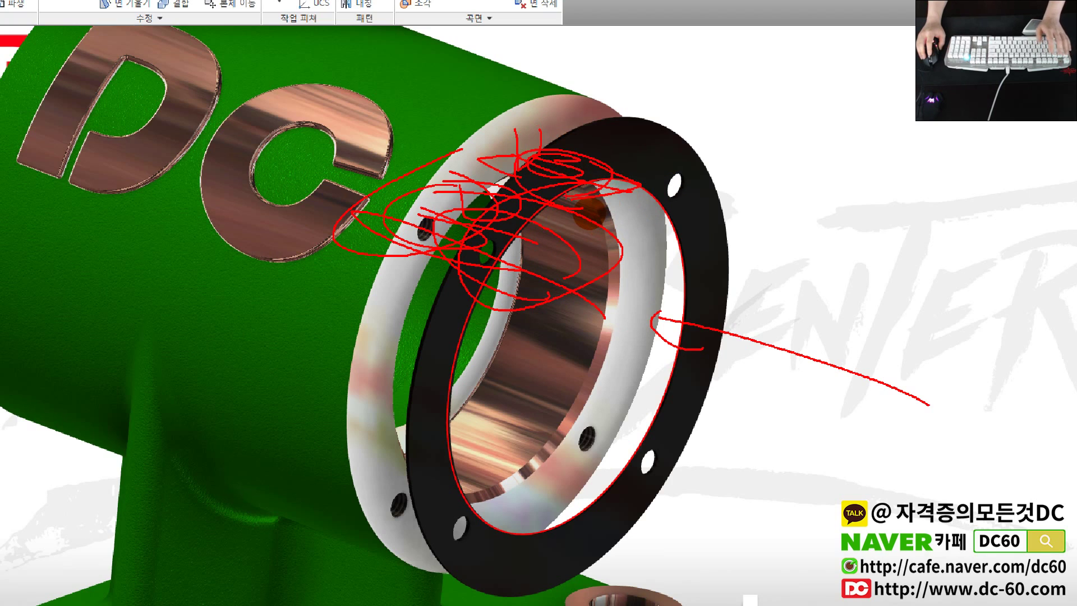
pyautogui.press('Escape')
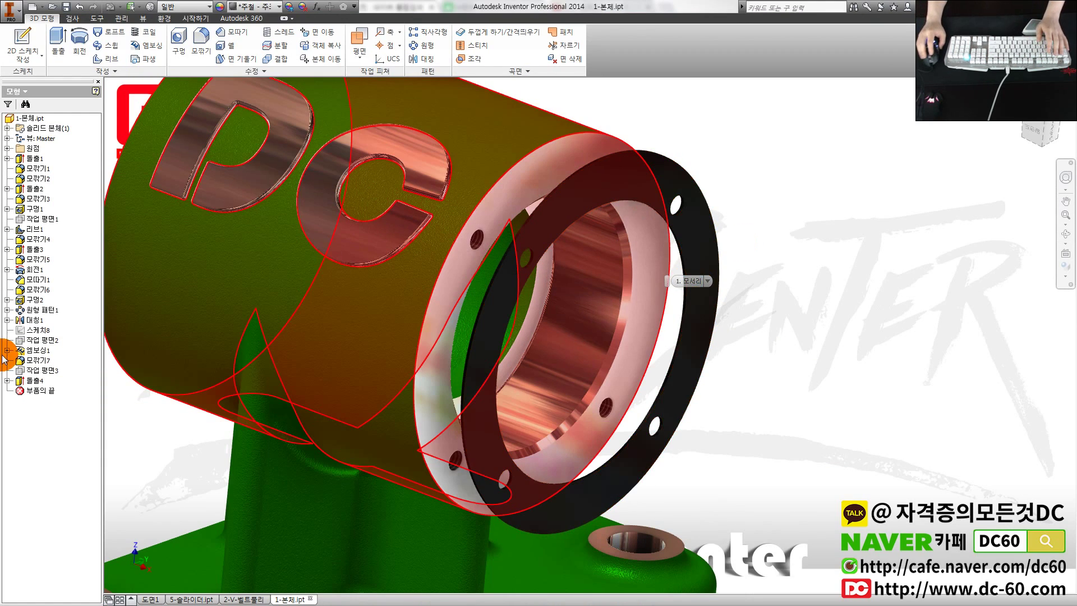
# Change work plane 3's offset to 0.1.
pyautogui.doubleClick(44, 372)
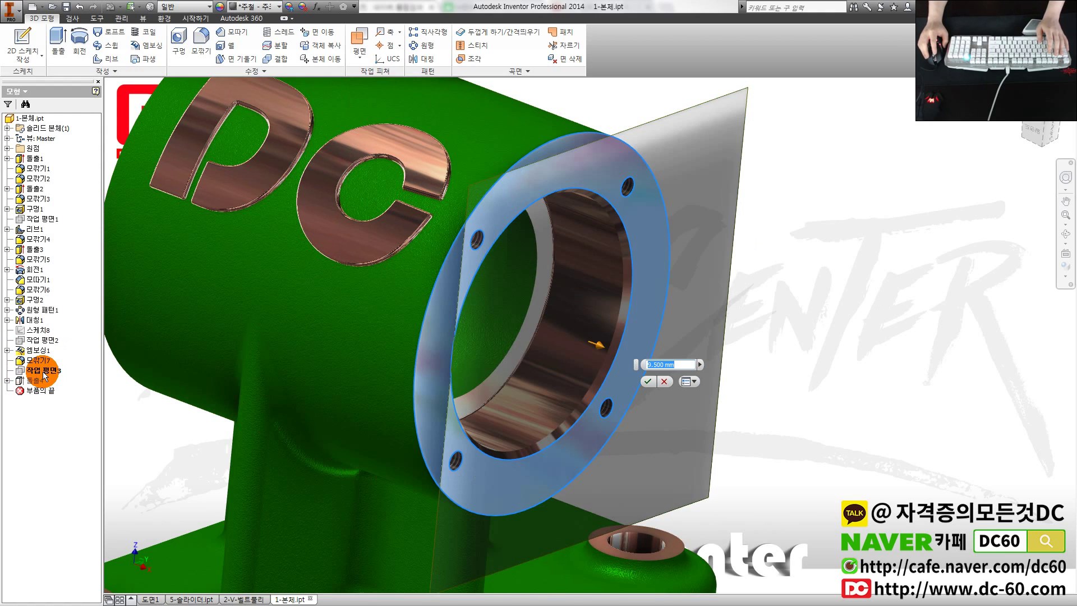
pyautogui.write('0')
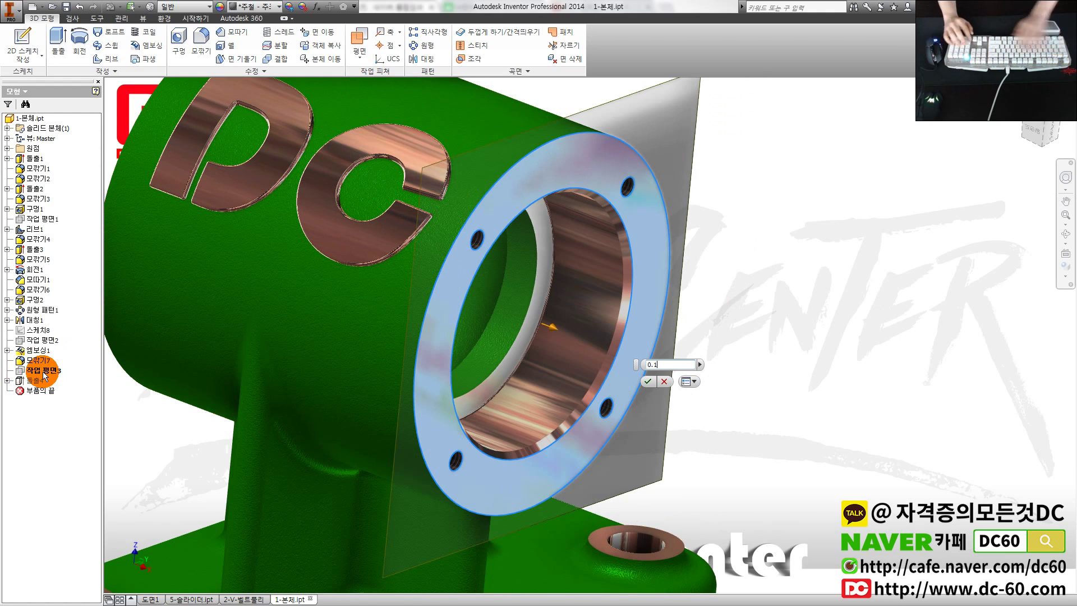
pyautogui.write('.1')
pyautogui.press('Return')
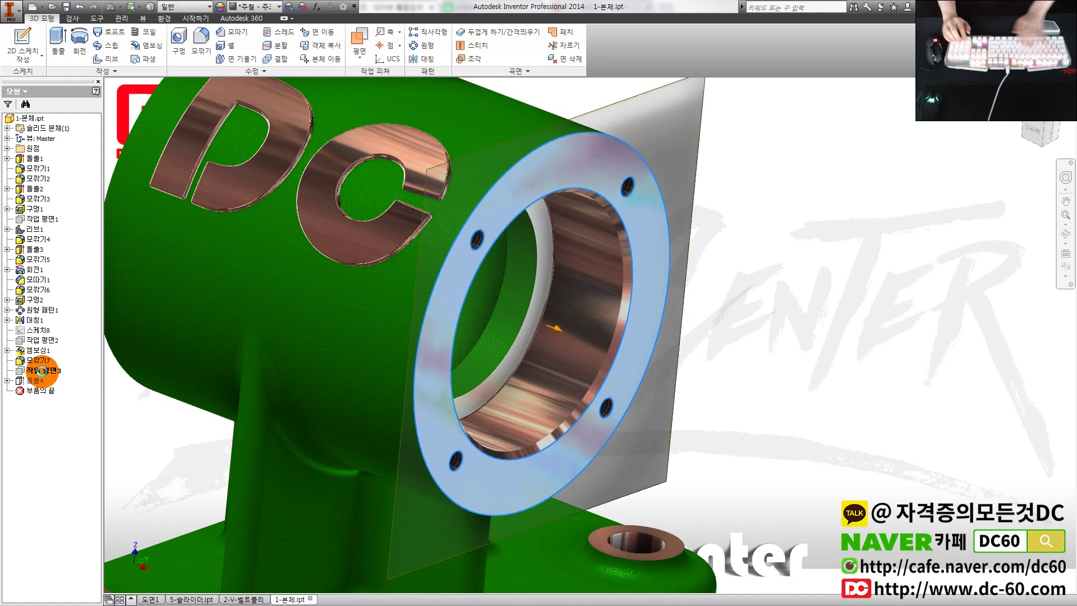
pyautogui.click(270, 339)
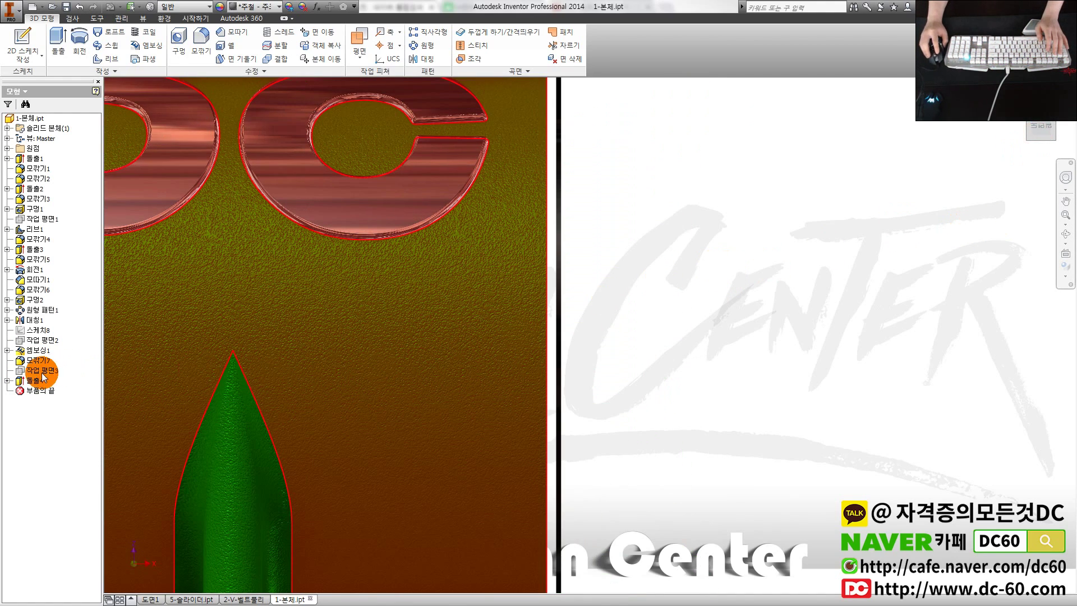
pyautogui.doubleClick(42, 373)
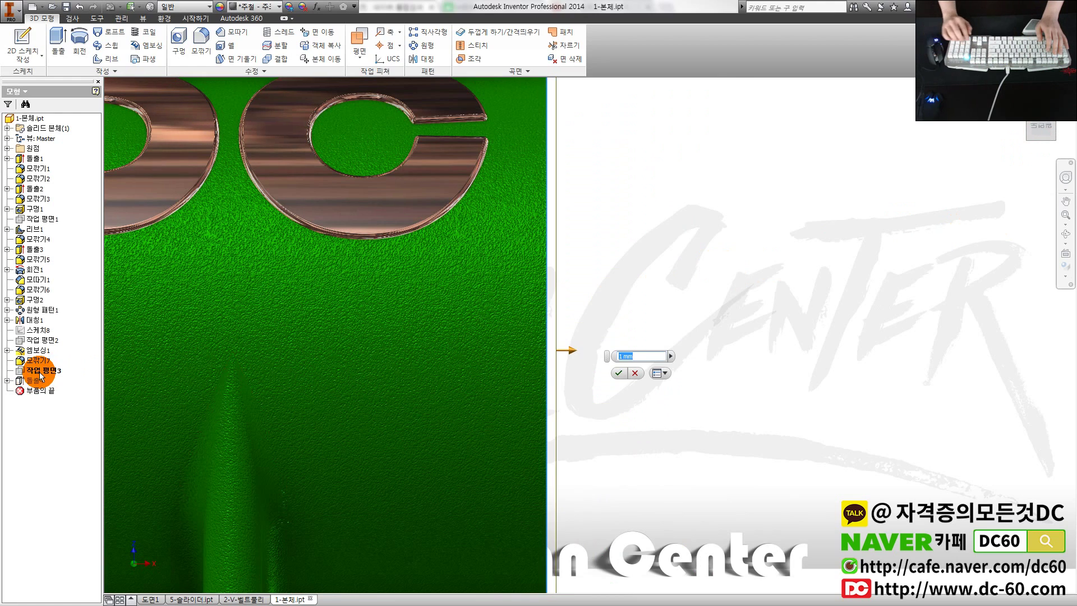
pyautogui.click(581, 374)
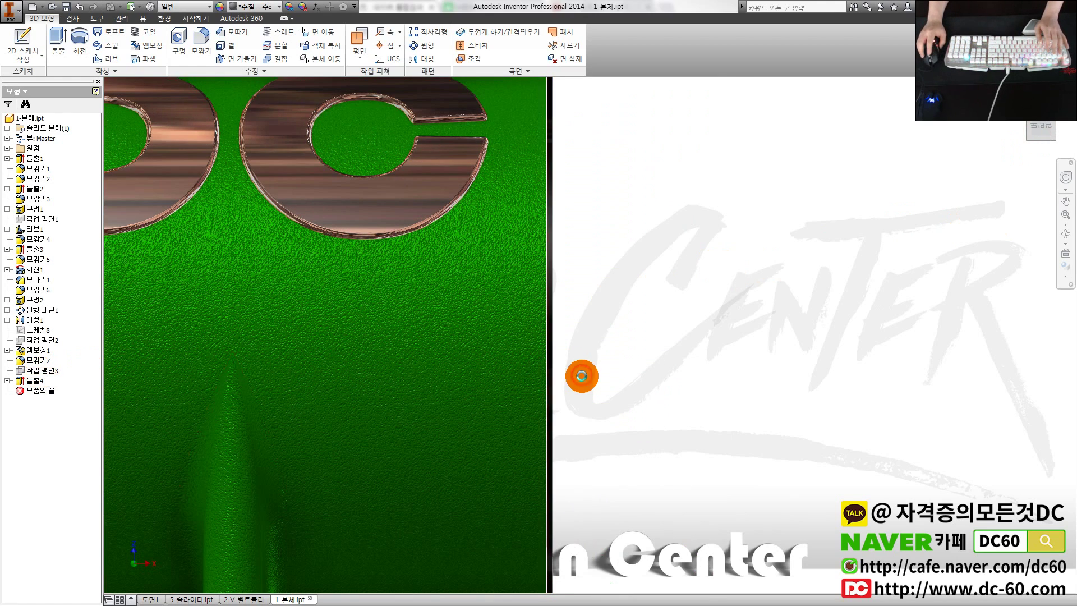
# Inspect the finished housing and black gasket from front and home views, then switch to the browser.
pyautogui.scroll(3, 639, 340)
pyautogui.keyDown('shift'); pyautogui.moveTo(639, 340); pyautogui.dragTo(642, 330, button='middle'); pyautogui.keyUp('shift')
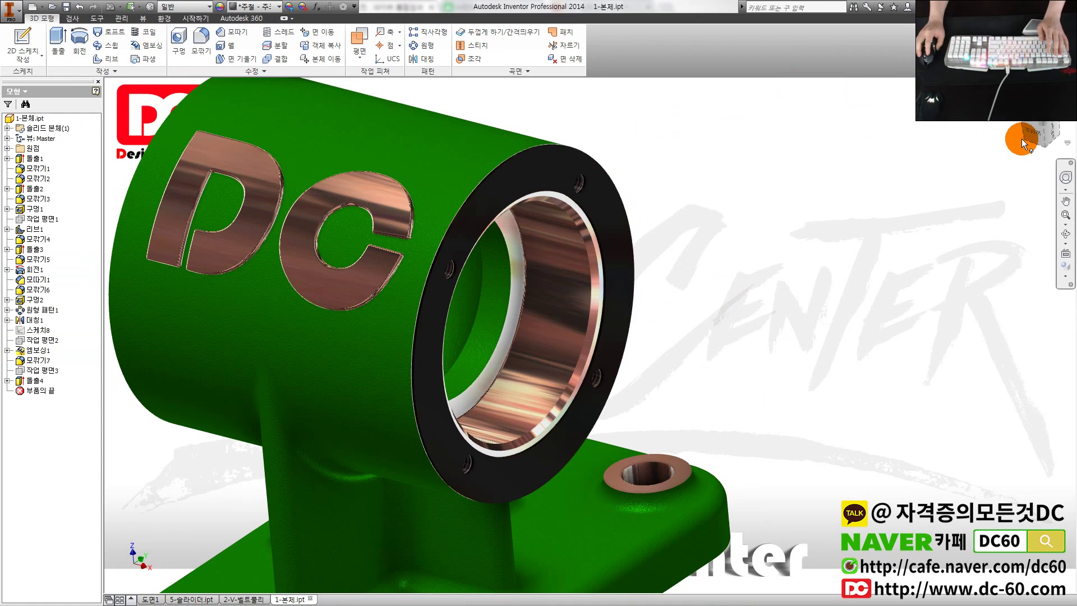
pyautogui.click(1032, 134)
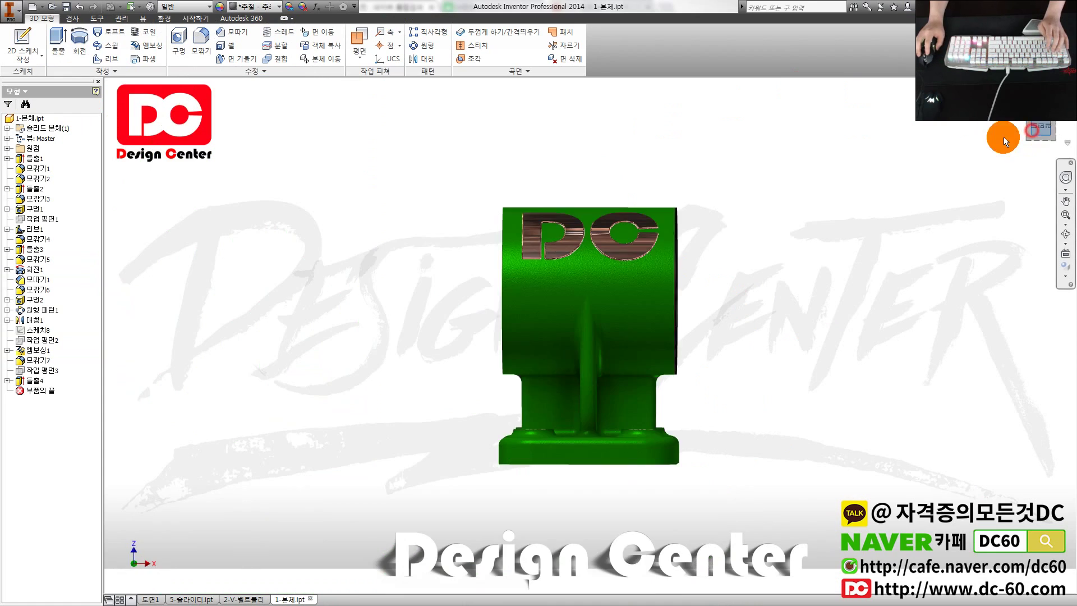
pyautogui.scroll(5, 670, 187)
pyautogui.scroll(2, 699, 264)
pyautogui.scroll(3, 699, 265)
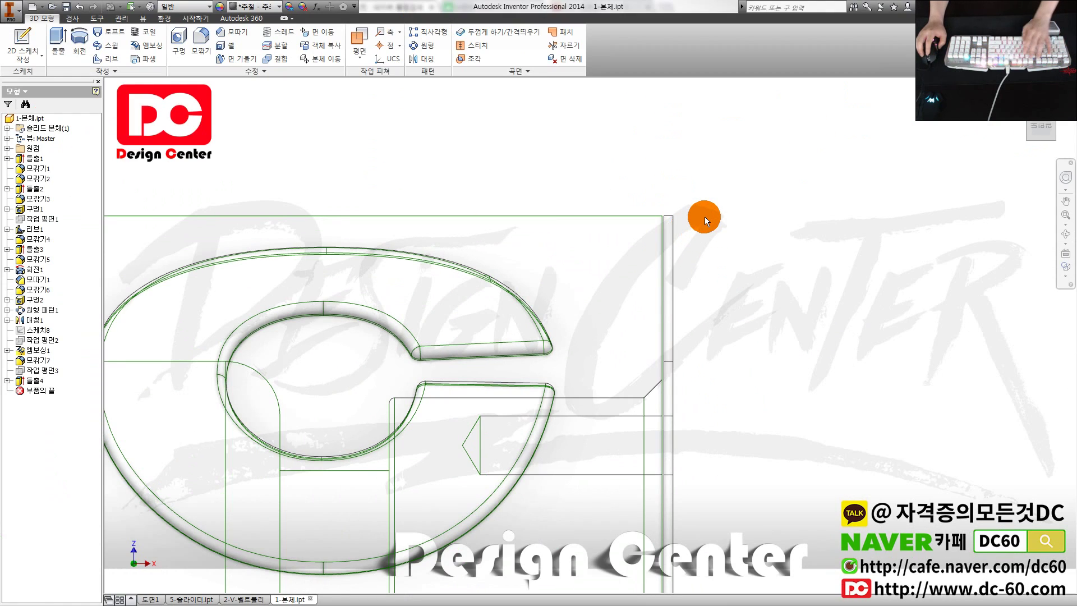
pyautogui.press('F6')
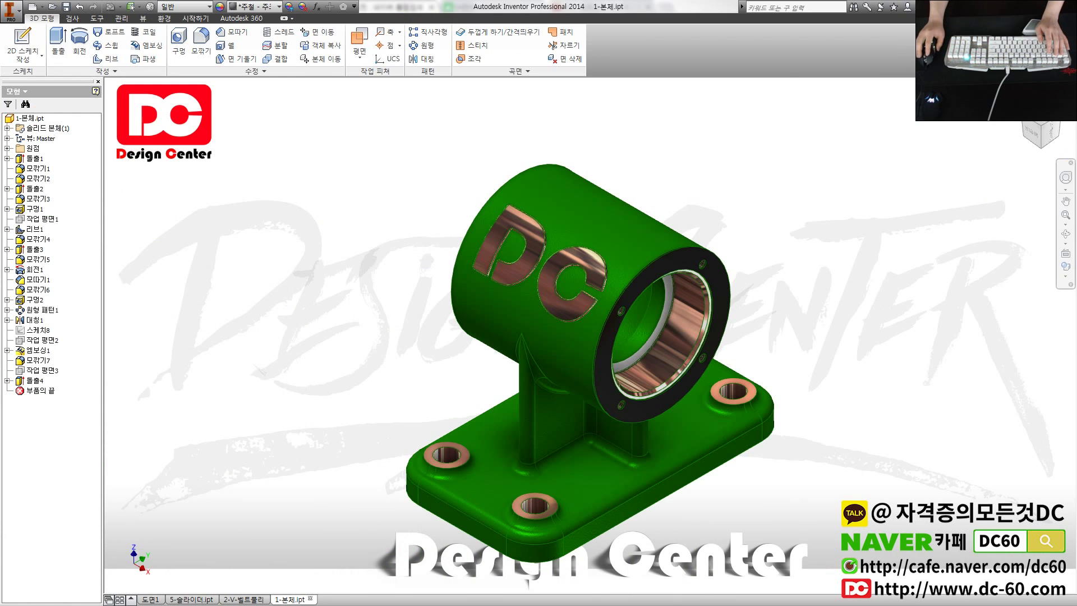
pyautogui.hotkey('alt', 'Tab')
# Circle the bearing area on the sprocket question post's drawing, then scroll through the post.
pyautogui.click(322, 8)
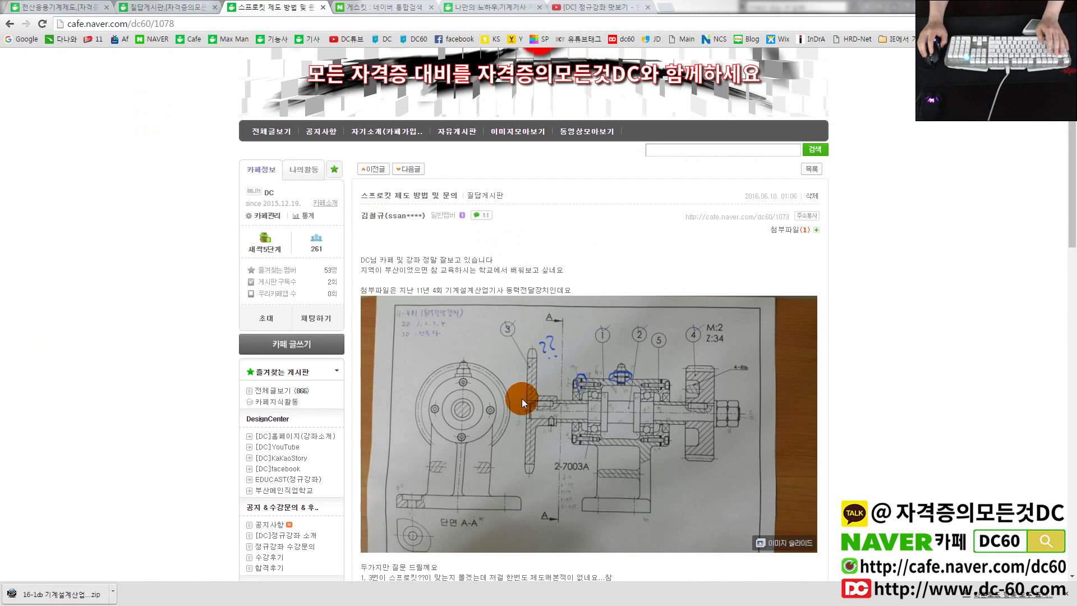
pyautogui.hotkey('ctrl', '1')
pyautogui.moveTo(561, 404)
pyautogui.mouseDown()
pyautogui.moveTo(587, 409)
pyautogui.moveTo(548, 353)
pyautogui.moveTo(608, 387)
pyautogui.mouseUp()
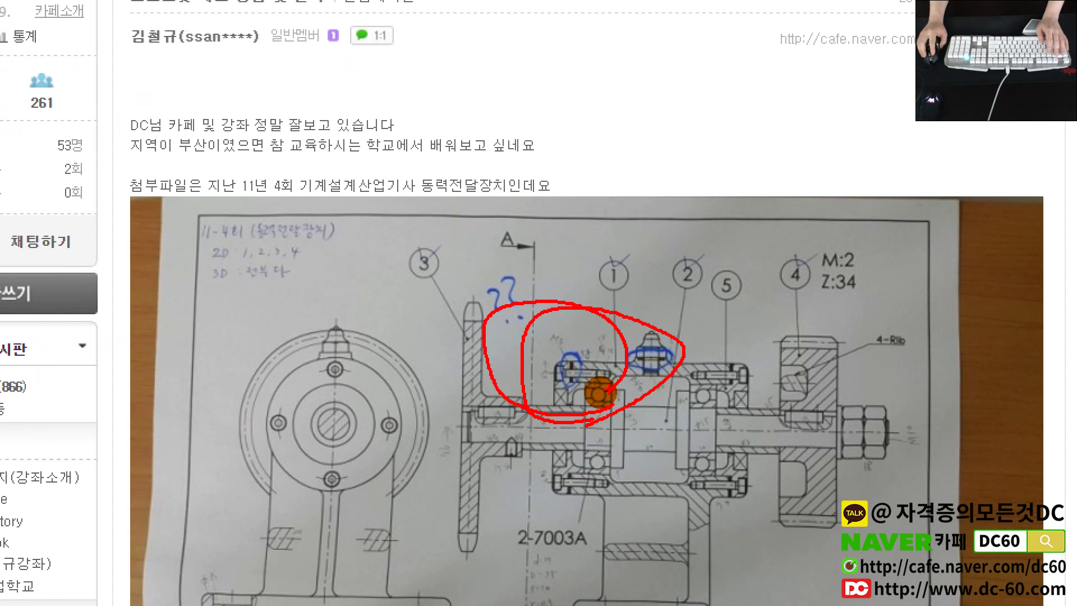
pyautogui.press('Escape')
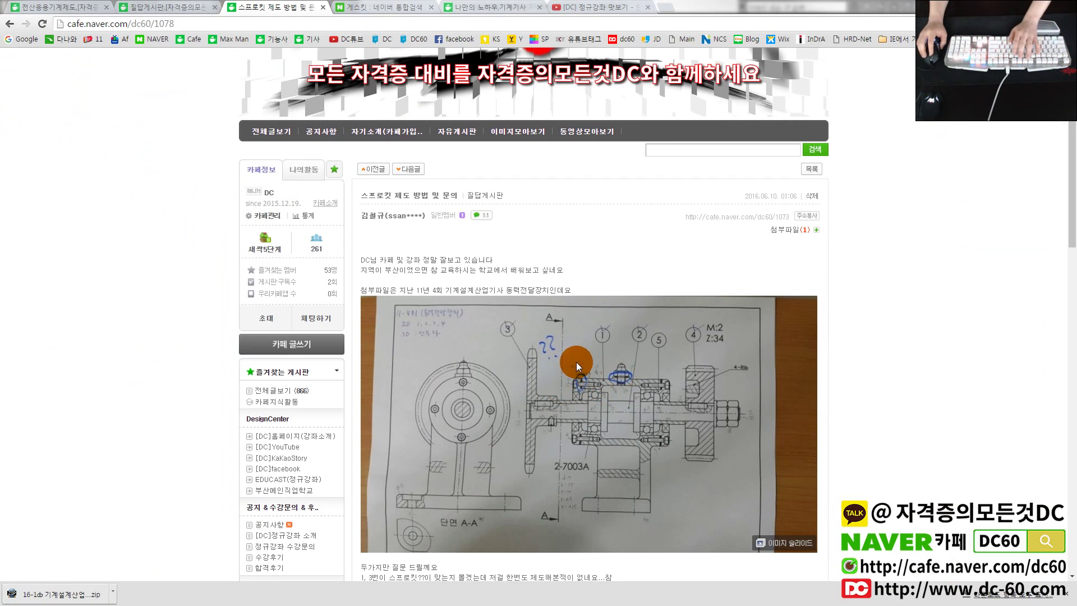
pyautogui.scroll(-2, 577, 362)
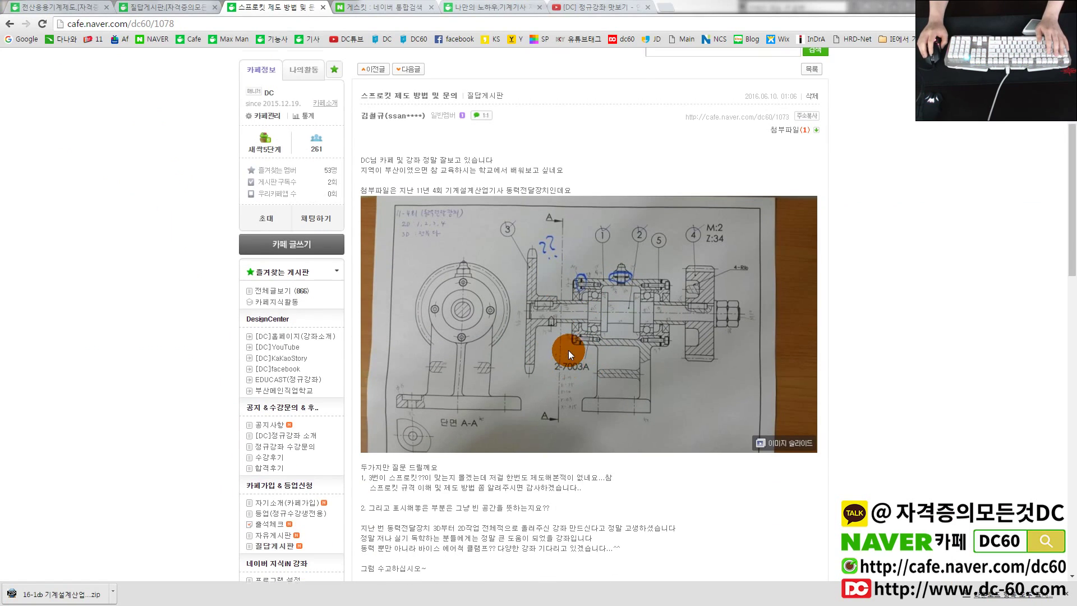
pyautogui.scroll(1, 567, 349)
pyautogui.scroll(2, 567, 350)
pyautogui.scroll(-1, 742, 317)
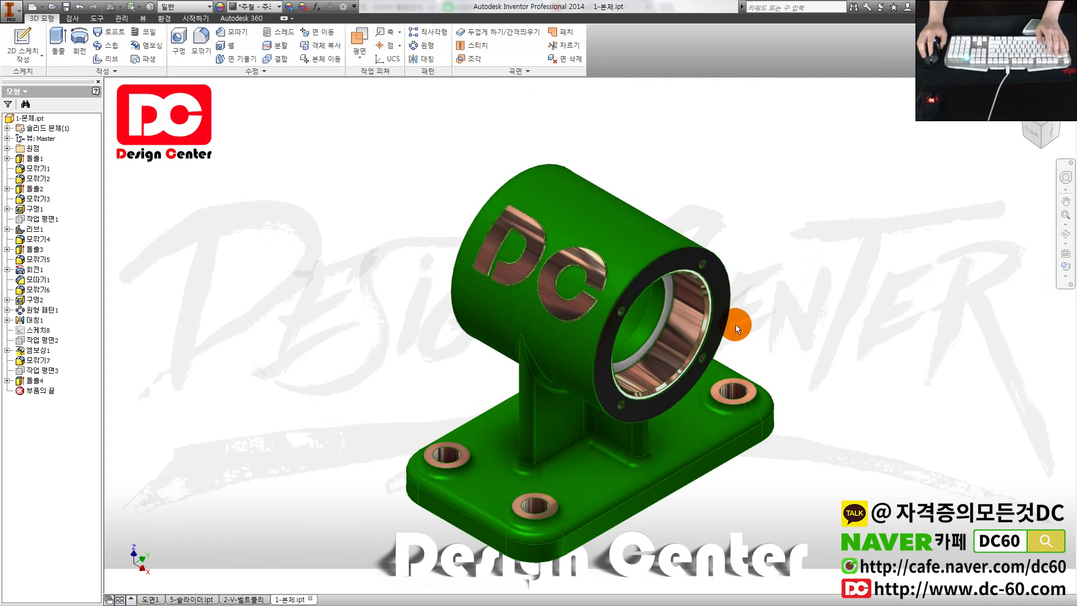
# Zoom in and out and orbit the housing to view the bore and gasket ring.
pyautogui.scroll(-3, 735, 324)
pyautogui.scroll(2, 735, 324)
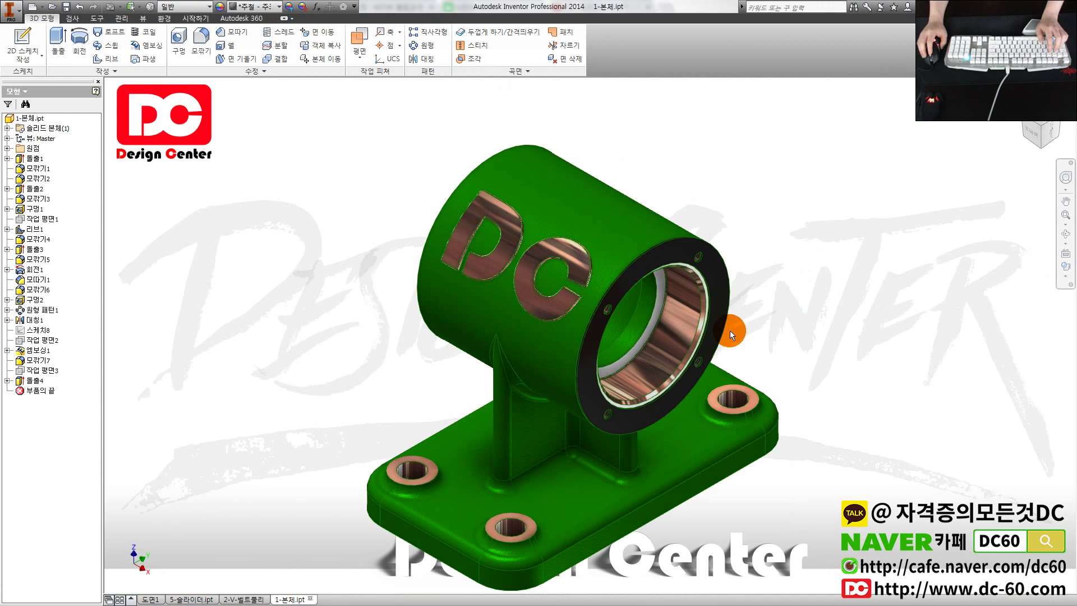
pyautogui.scroll(-3, 723, 324)
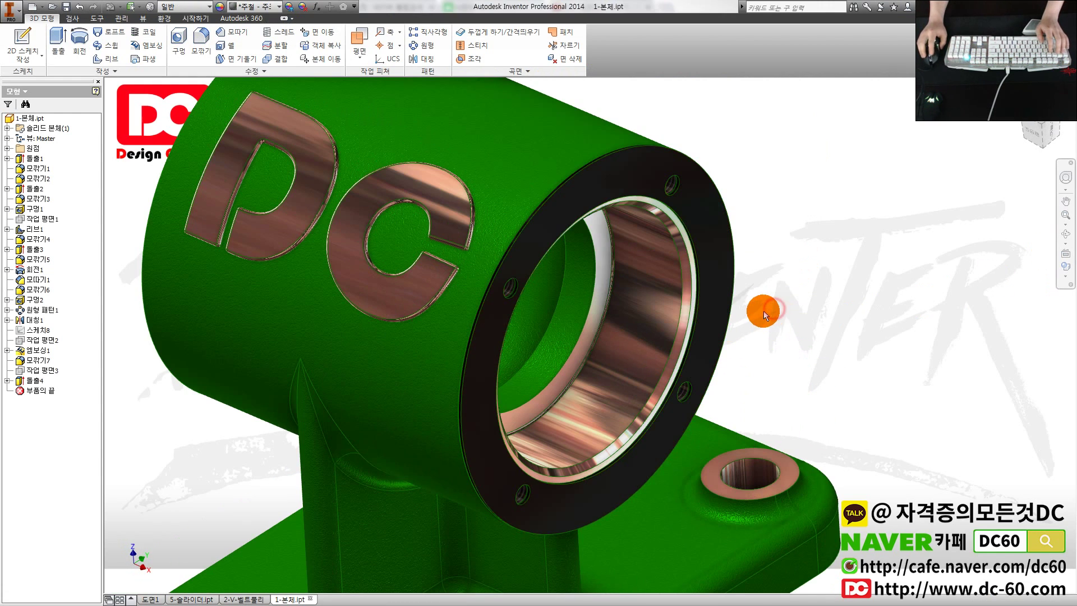
pyautogui.scroll(3, 763, 314)
pyautogui.moveTo(764, 314)
pyautogui.keyDown('shift'); pyautogui.mouseDown(button='middle')
pyautogui.moveTo(786, 348)
pyautogui.moveTo(759, 344)
pyautogui.moveTo(823, 349)
pyautogui.moveTo(678, 316)
pyautogui.mouseUp(button='middle'); pyautogui.keyUp('shift')
# Pan and rotate the housing slightly, then return to the sprocket question post in Chrome.
pyautogui.scroll(-3, 678, 316)
pyautogui.scroll(3, 678, 316)
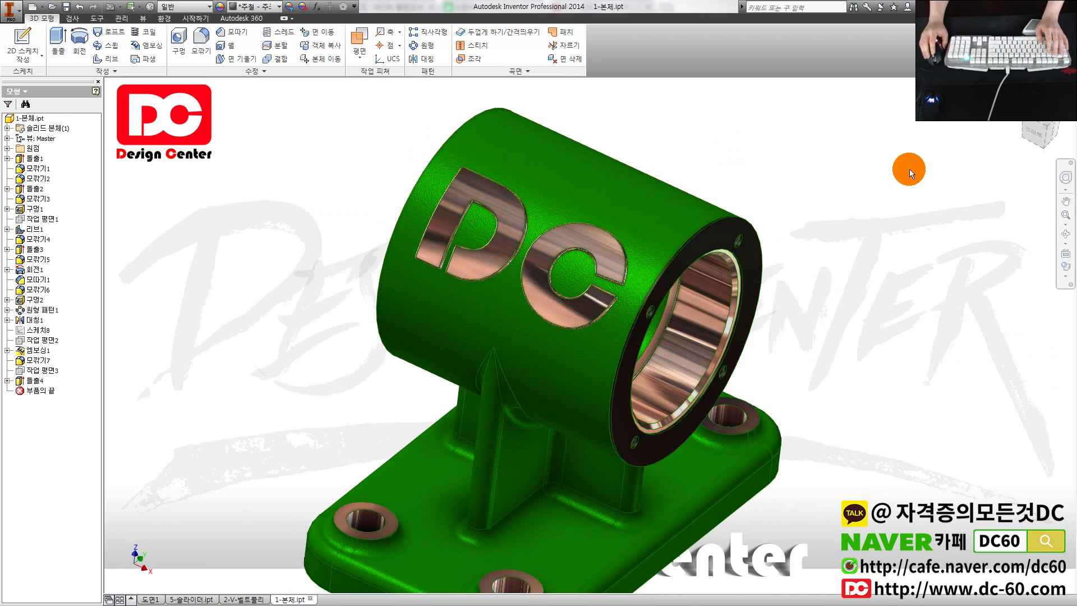
pyautogui.moveTo(793, 175); pyautogui.dragTo(781, 194, button='middle')
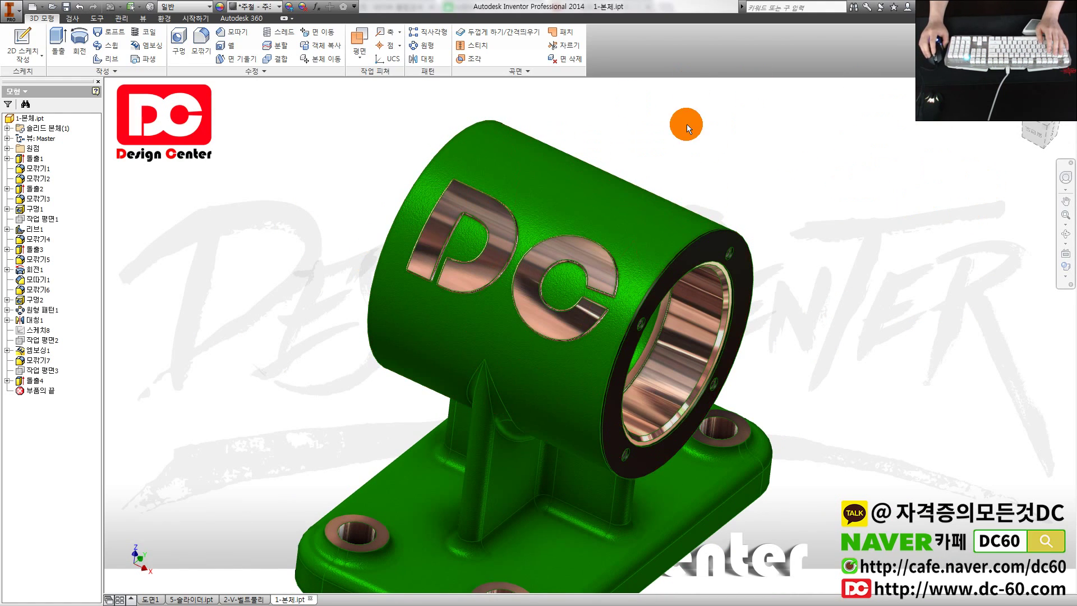
pyautogui.moveTo(786, 205)
pyautogui.keyDown('shift'); pyautogui.mouseDown(button='middle')
pyautogui.moveTo(716, 209)
pyautogui.moveTo(830, 209)
pyautogui.moveTo(726, 211)
pyautogui.moveTo(783, 209)
pyautogui.moveTo(766, 213)
pyautogui.mouseUp(button='middle'); pyautogui.keyUp('shift')
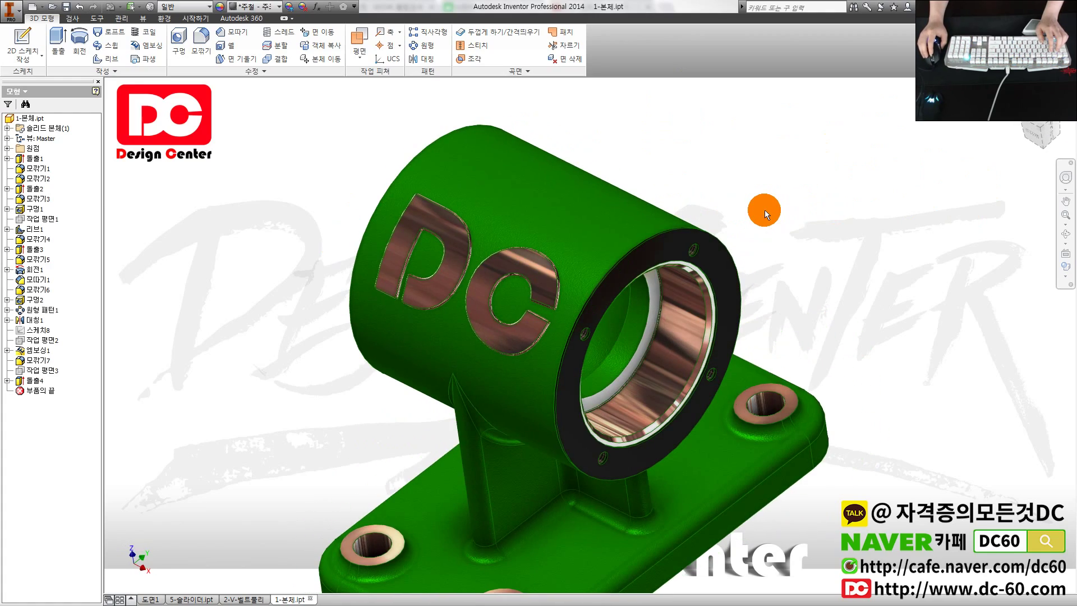
pyautogui.hotkey('alt', 'Tab')
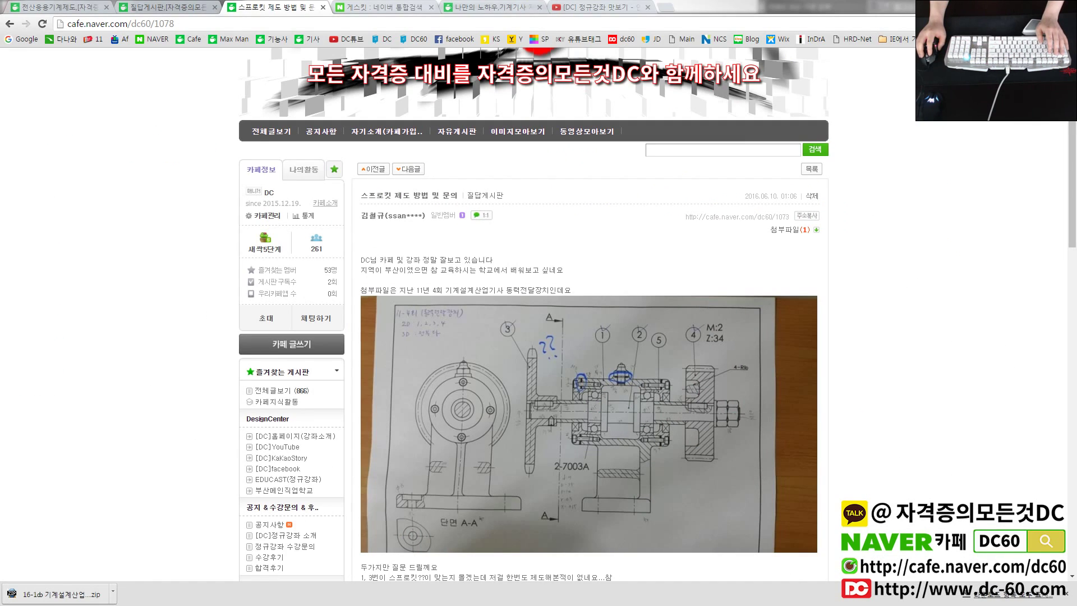
# Open the 실기 작업 Q&A board in the mechazone cafe and the post 배치할 때 limits 걸어주는데.
pyautogui.click(452, 11)
pyautogui.scroll(-2, 331, 278)
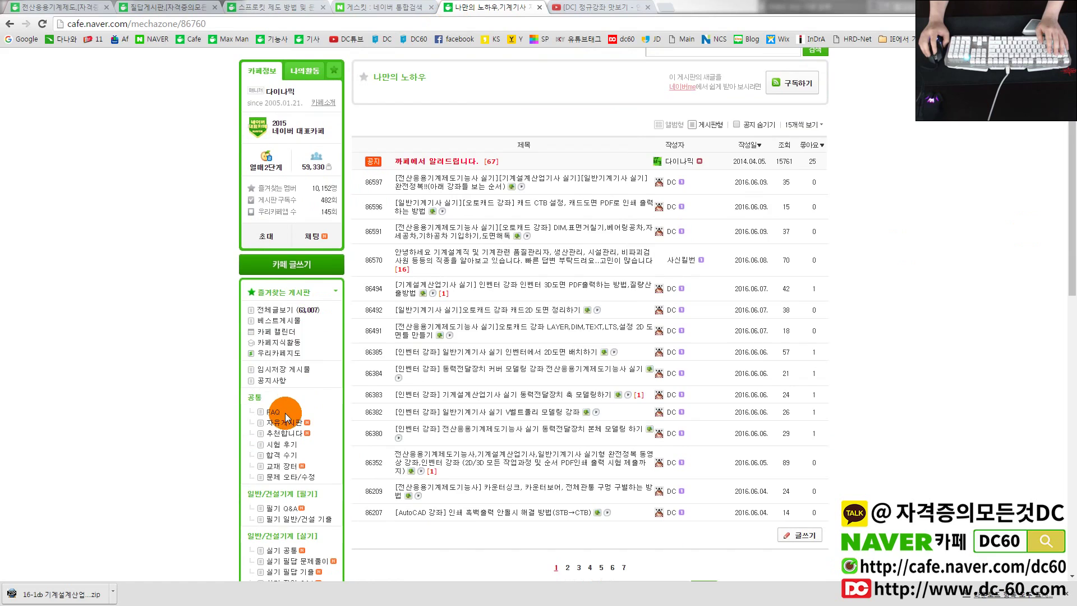
pyautogui.scroll(-2, 285, 413)
pyautogui.click(294, 474)
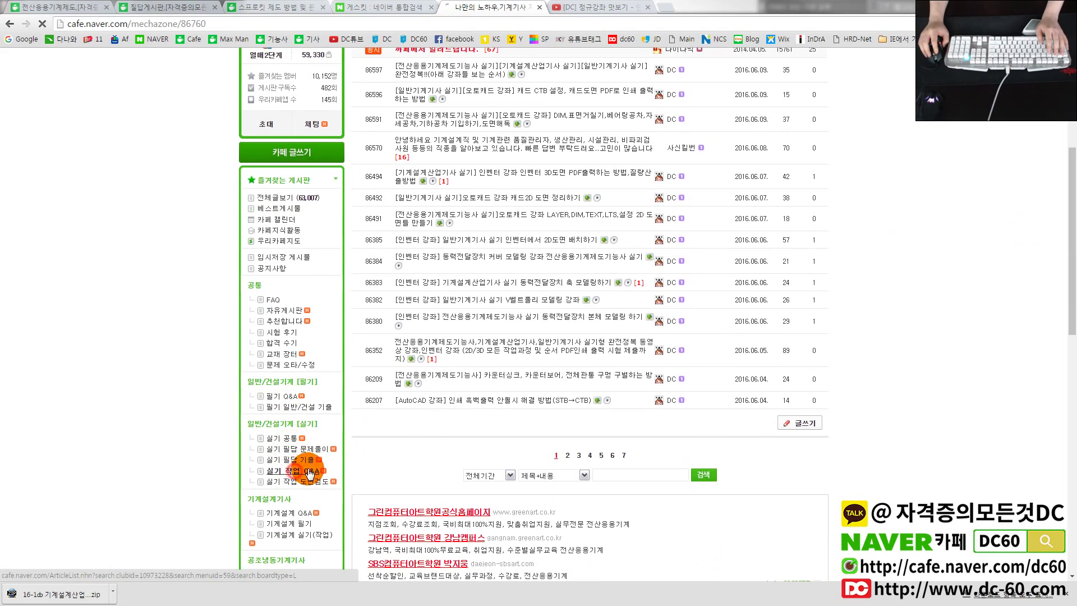
pyautogui.scroll(-1, 533, 375)
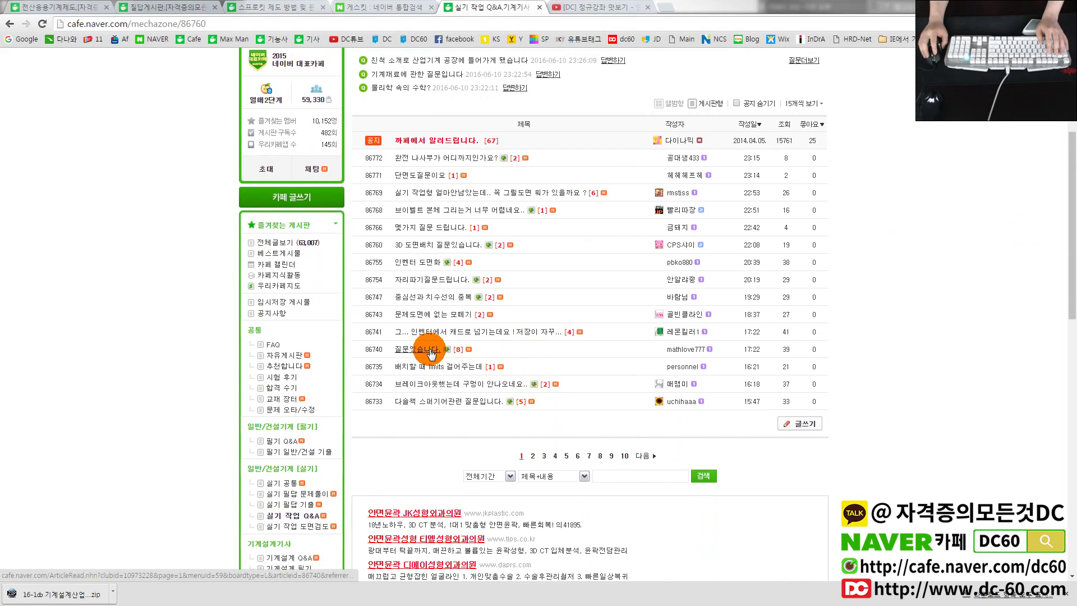
pyautogui.click(429, 366)
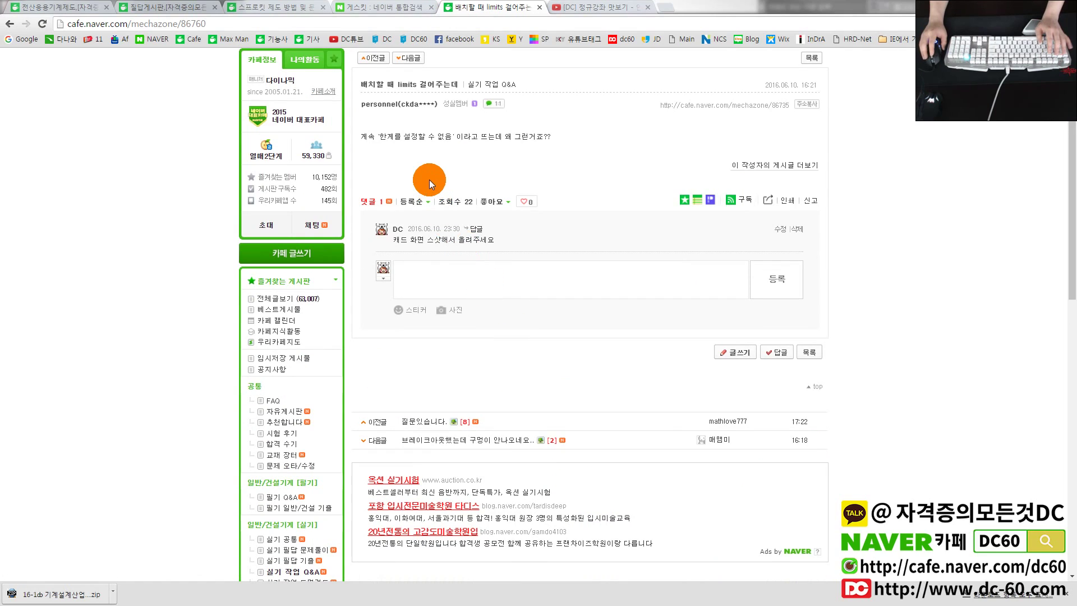
# Circle the 한계를 설정할 수 없음 error and underline the question sentence, then clear the marks.
pyautogui.moveTo(413, 168)
pyautogui.mouseDown()
pyautogui.moveTo(427, 138)
pyautogui.moveTo(544, 156)
pyautogui.mouseUp()
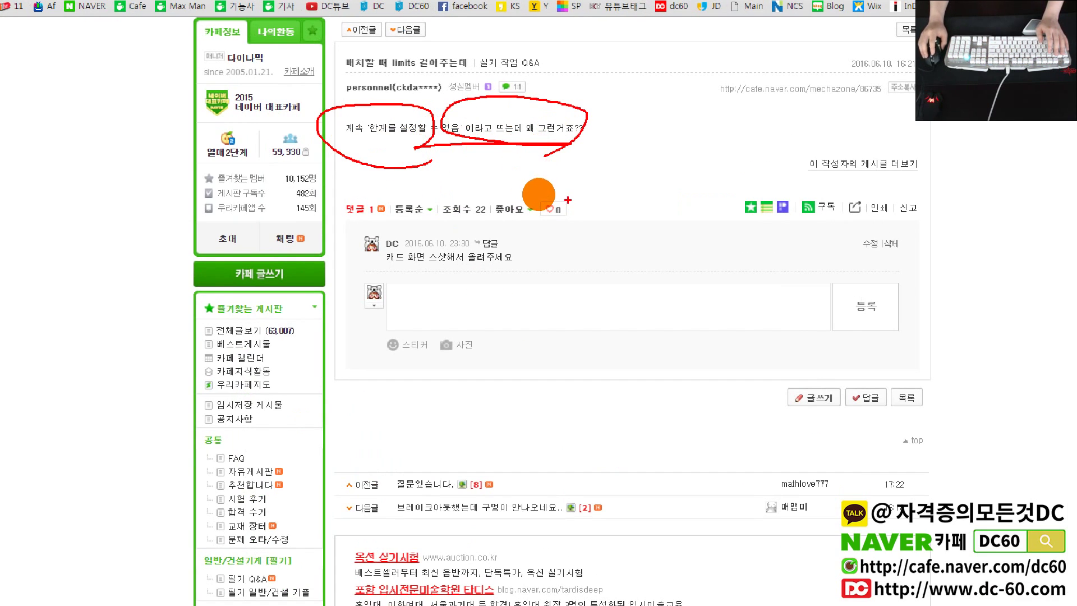
pyautogui.moveTo(339, 144); pyautogui.dragTo(624, 142)
pyautogui.press('Escape')
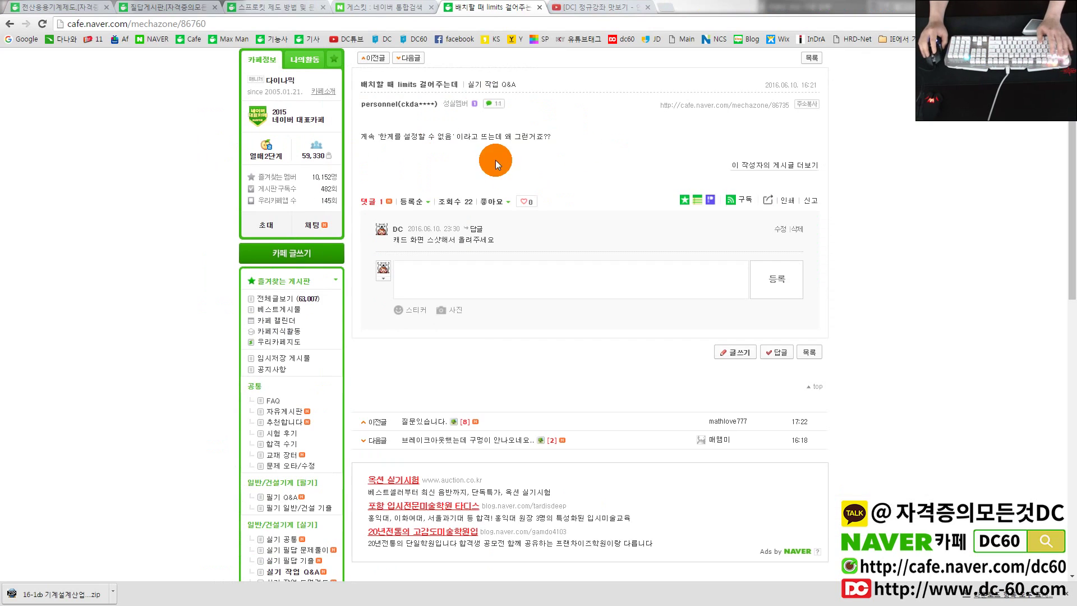
# In a magnified view, underline the quoted error sentence and mark the question with arrows and a circle.
pyautogui.hotkey('ctrl', '1')
pyautogui.click(336, 208)
pyautogui.moveTo(336, 208); pyautogui.dragTo(594, 208)
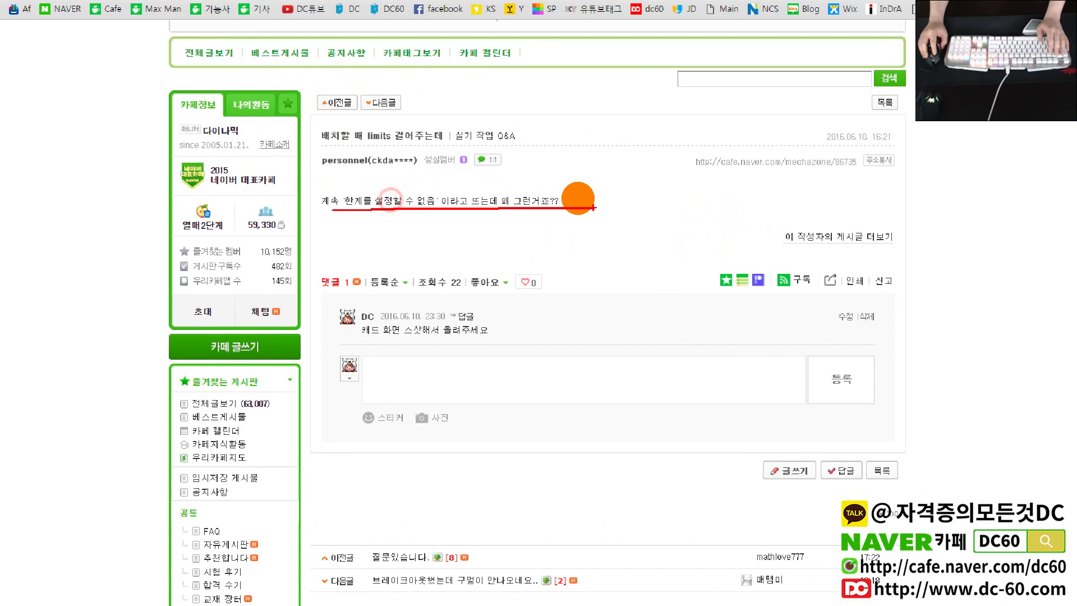
pyautogui.moveTo(556, 174); pyautogui.dragTo(736, 106)
pyautogui.moveTo(611, 165)
pyautogui.mouseDown()
pyautogui.moveTo(586, 177)
pyautogui.moveTo(771, 168)
pyautogui.mouseUp()
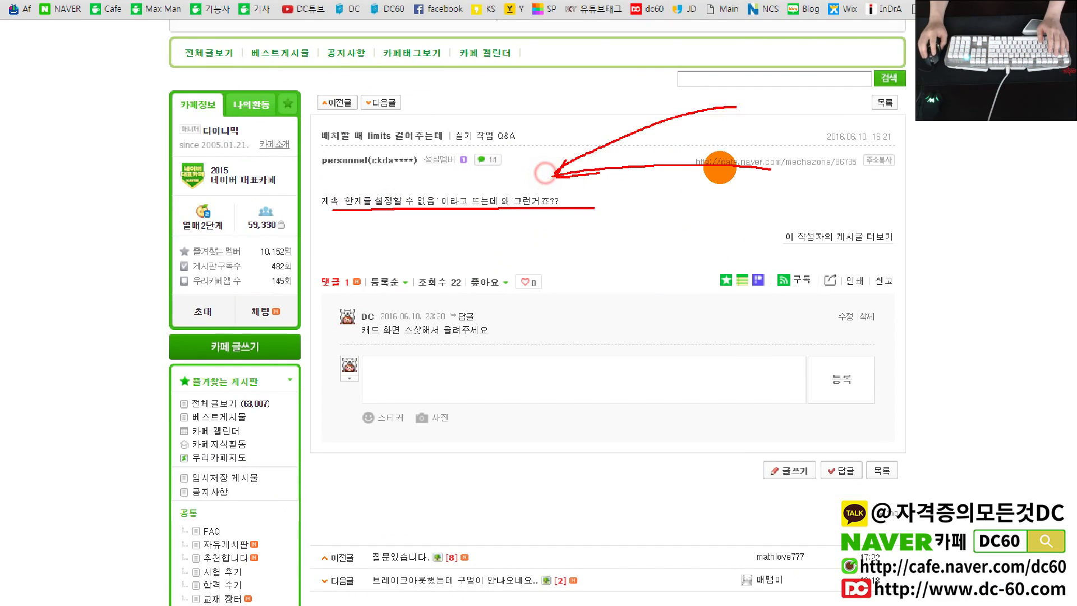
pyautogui.moveTo(555, 175); pyautogui.dragTo(802, 227)
pyautogui.moveTo(562, 173); pyautogui.dragTo(691, 230)
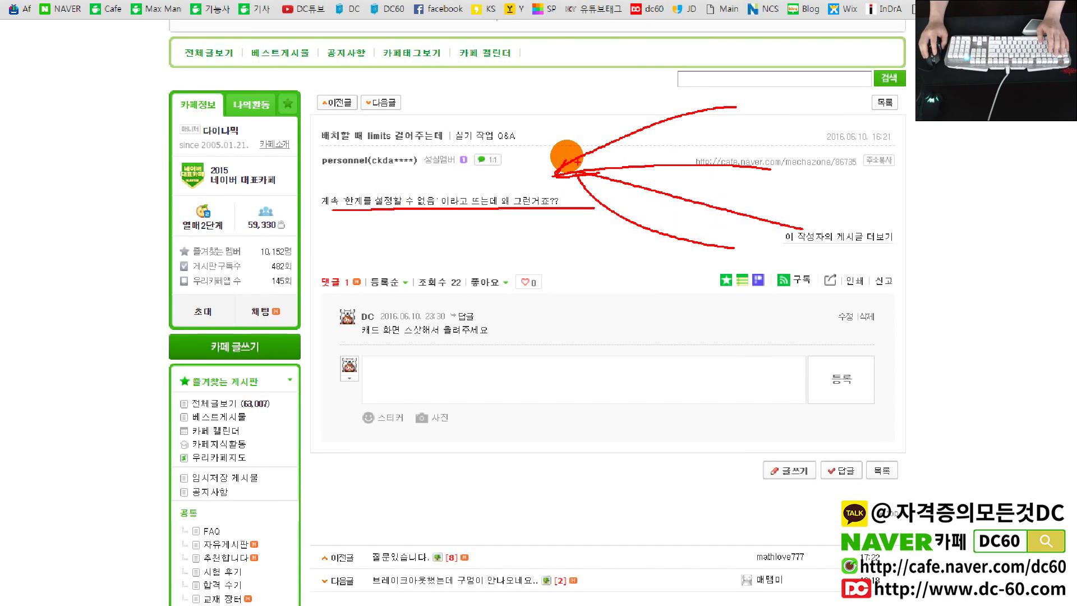
pyautogui.moveTo(588, 144); pyautogui.dragTo(601, 191)
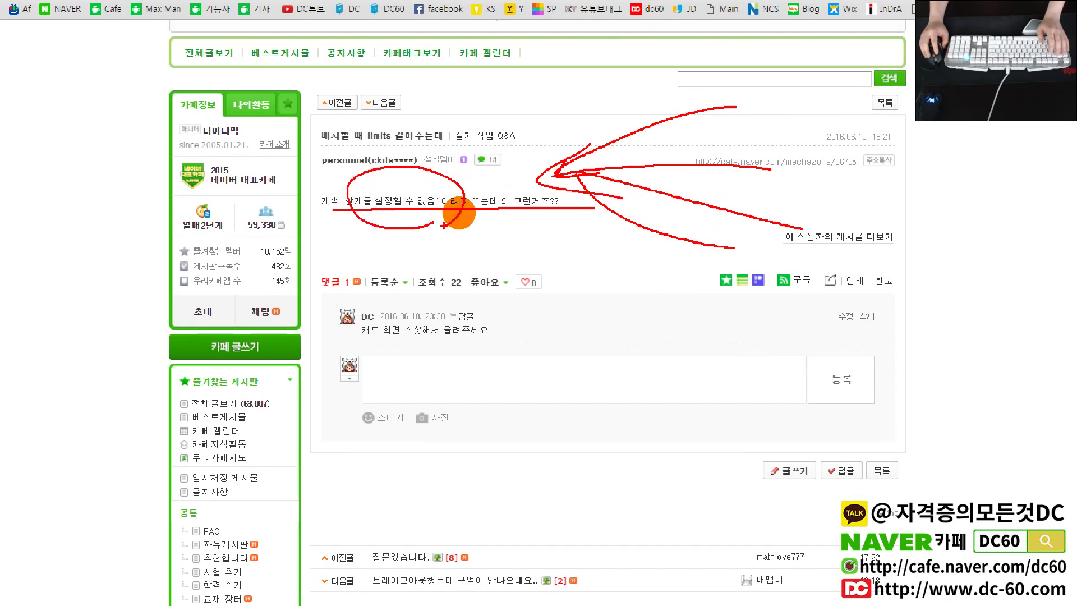
pyautogui.press('Escape')
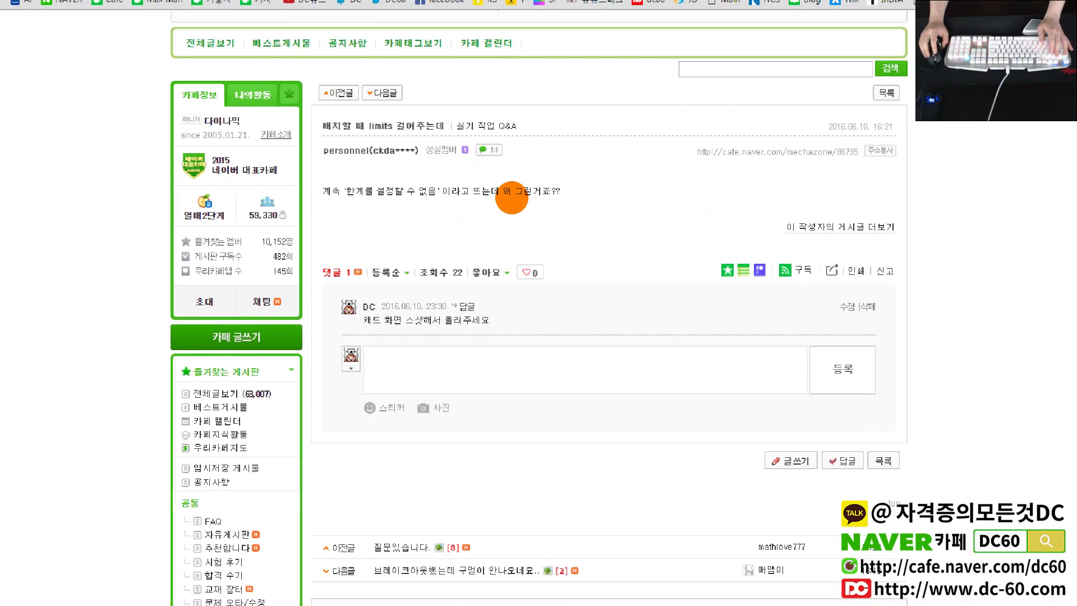
# Frame and circle the question text with ZoomIt drawings, then clear them.
pyautogui.hotkey('ctrl', '2')
pyautogui.keyDown('ctrl'); pyautogui.moveTo(435, 177); pyautogui.dragTo(667, 275); pyautogui.keyUp('ctrl')
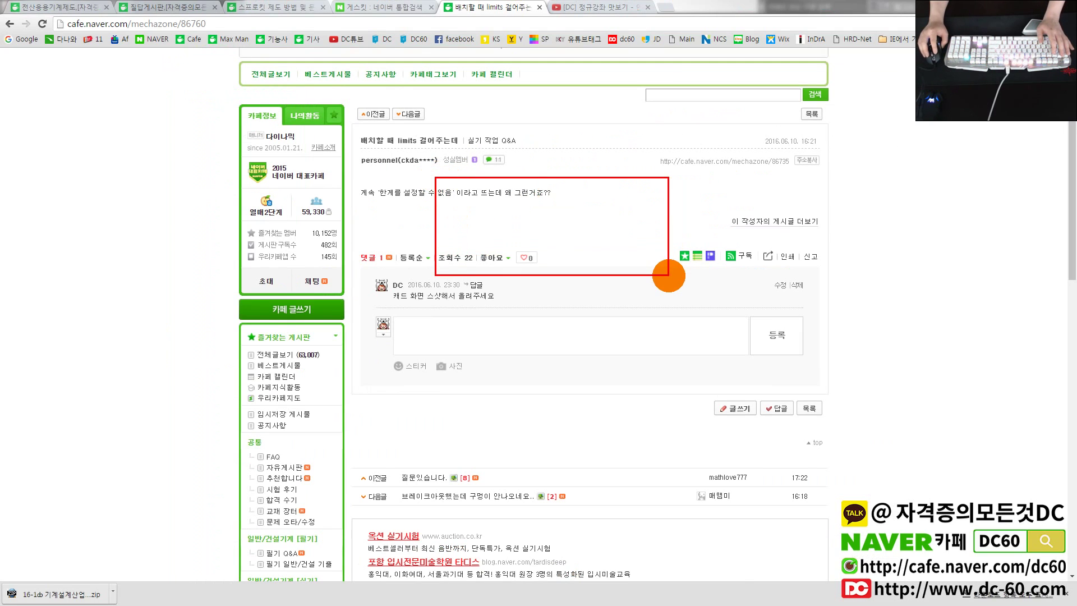
pyautogui.moveTo(515, 225); pyautogui.dragTo(586, 233)
pyautogui.moveTo(539, 197)
pyautogui.mouseDown()
pyautogui.moveTo(543, 154)
pyautogui.moveTo(527, 205)
pyautogui.moveTo(566, 212)
pyautogui.moveTo(309, 206)
pyautogui.mouseUp()
pyautogui.press('Escape')
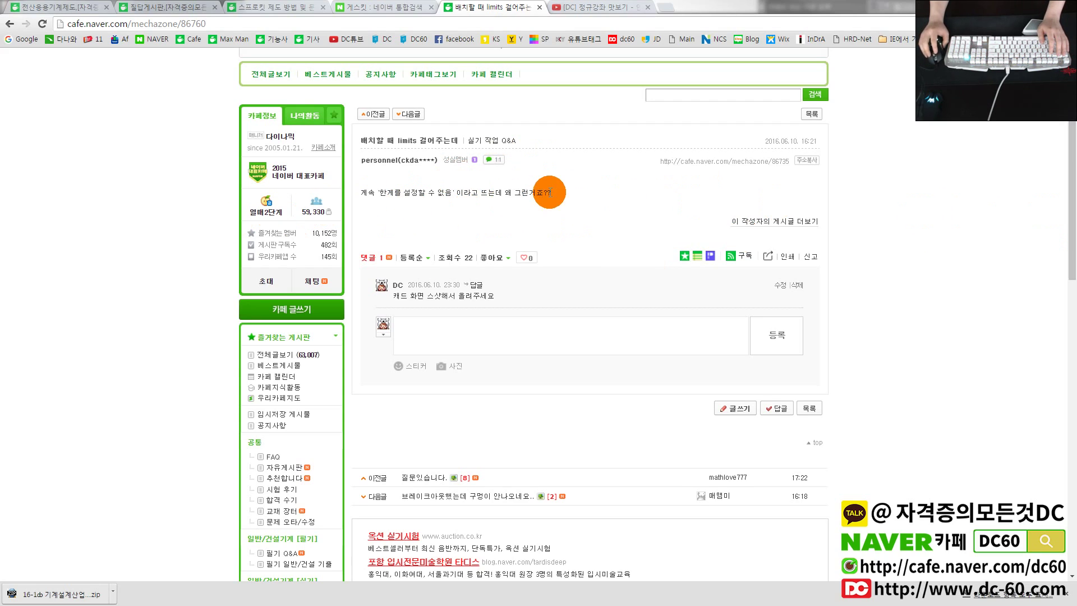
# Box the question and its reply comment with an arrow pointing to it, then clear the markings.
pyautogui.scroll(-2, 500, 219)
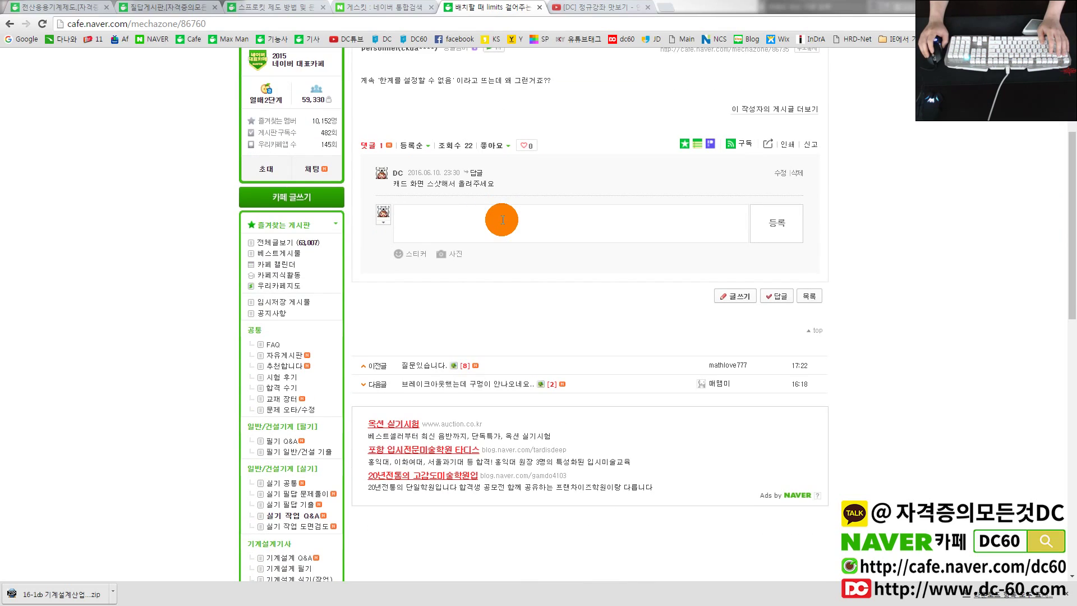
pyautogui.scroll(1, 500, 220)
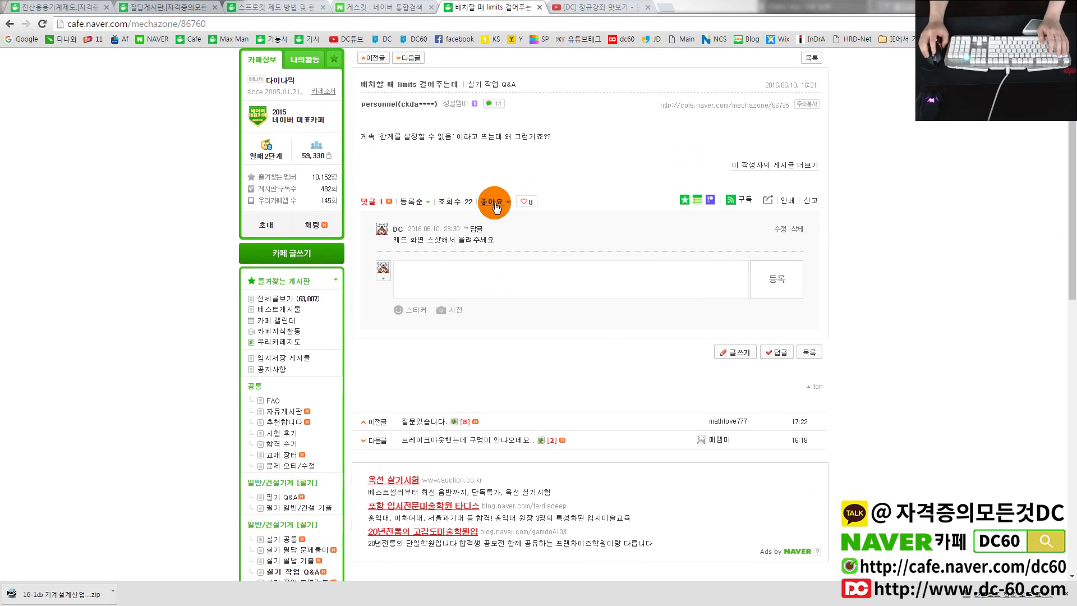
pyautogui.moveTo(368, 137); pyautogui.dragTo(566, 274)
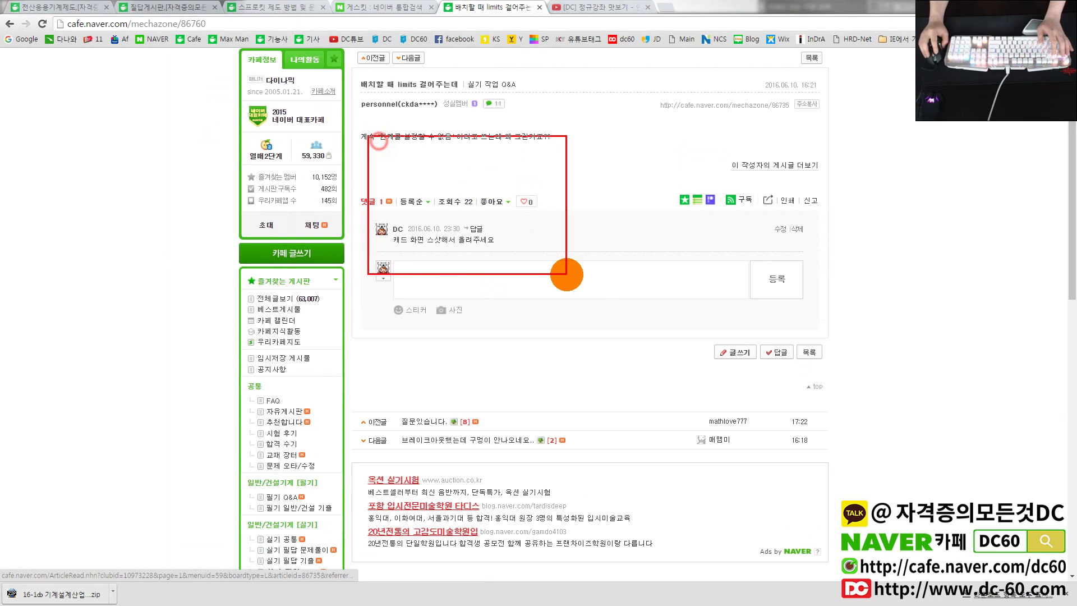
pyautogui.moveTo(576, 144)
pyautogui.mouseDown()
pyautogui.moveTo(555, 179)
pyautogui.moveTo(702, 147)
pyautogui.mouseUp()
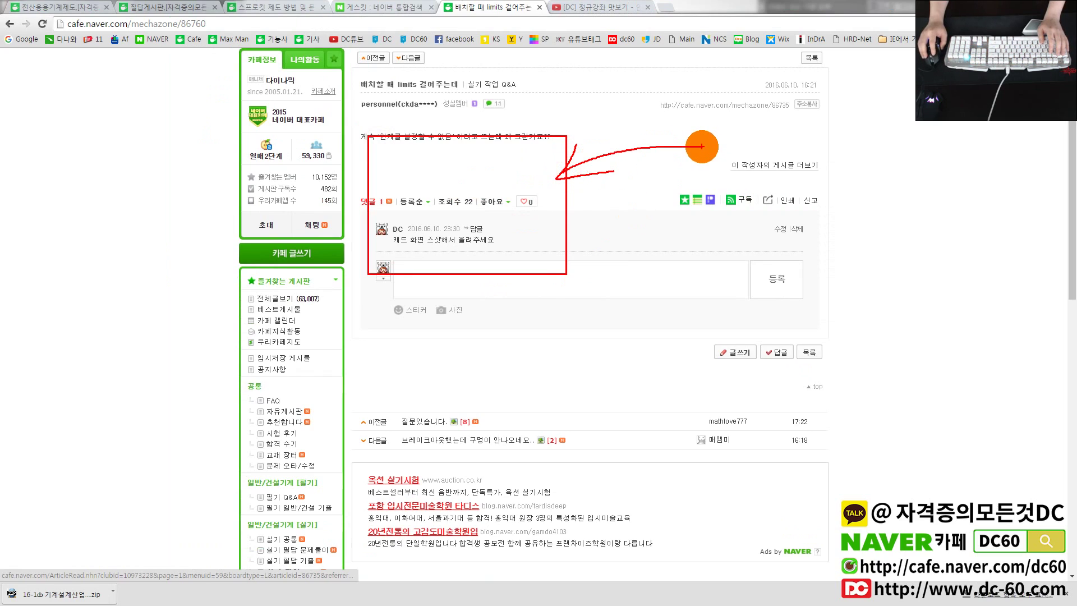
pyautogui.press('Escape')
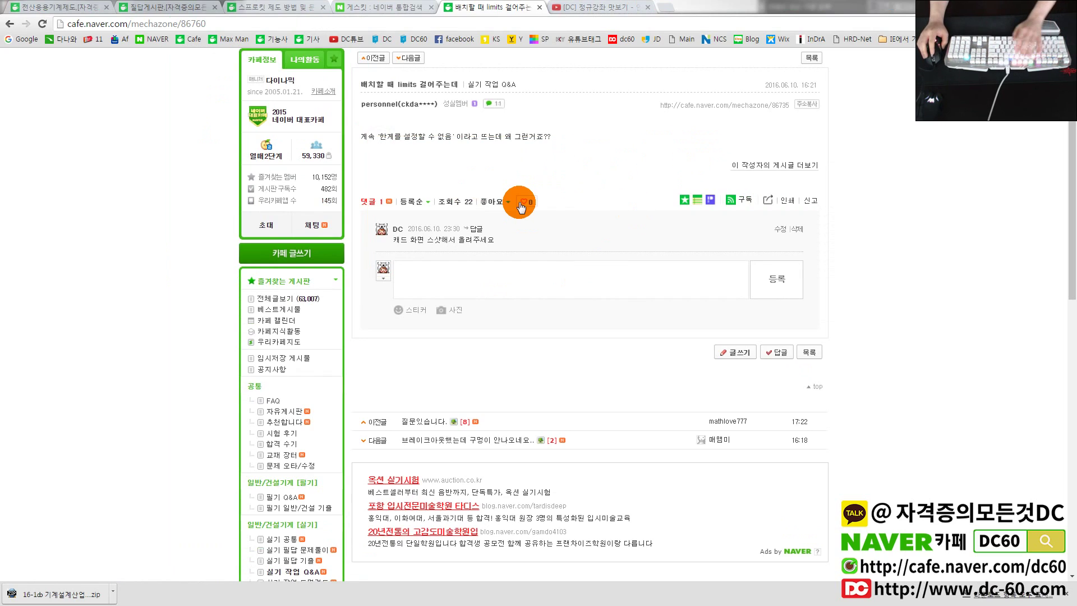